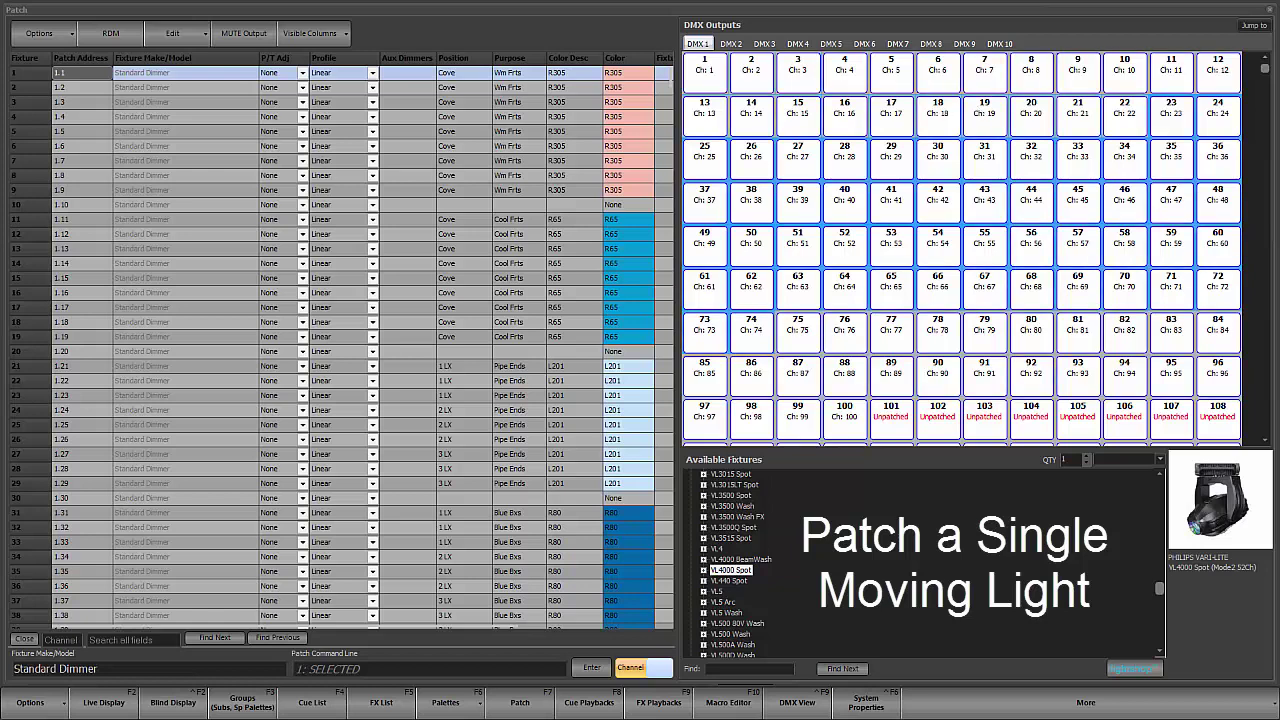
Return the Available Fixtures list to its top entry, <CONVENTIONALS>
{"action": "scroll", "coordinate": [1160, 569], "scroll_direction": "up", "scroll_amount": 1}
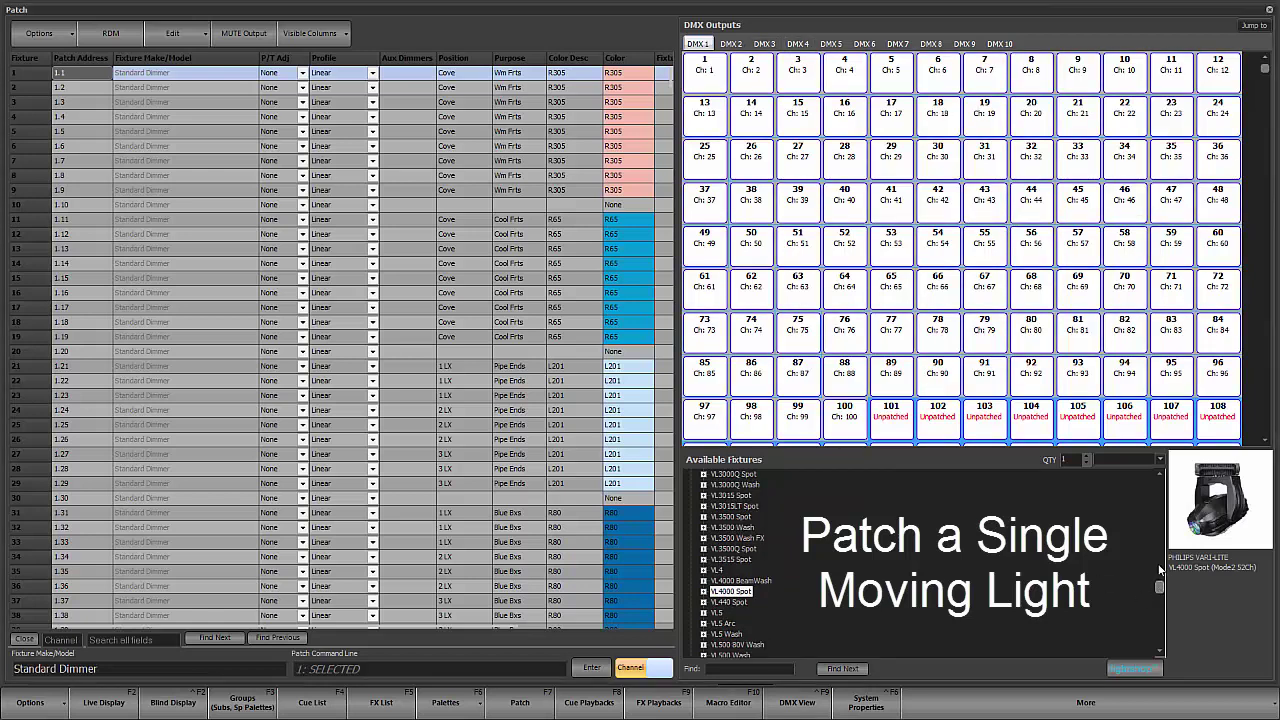
{"action": "scroll", "coordinate": [1160, 569], "scroll_direction": "up", "scroll_amount": 15}
{"action": "left_click", "coordinate": [727, 474]}
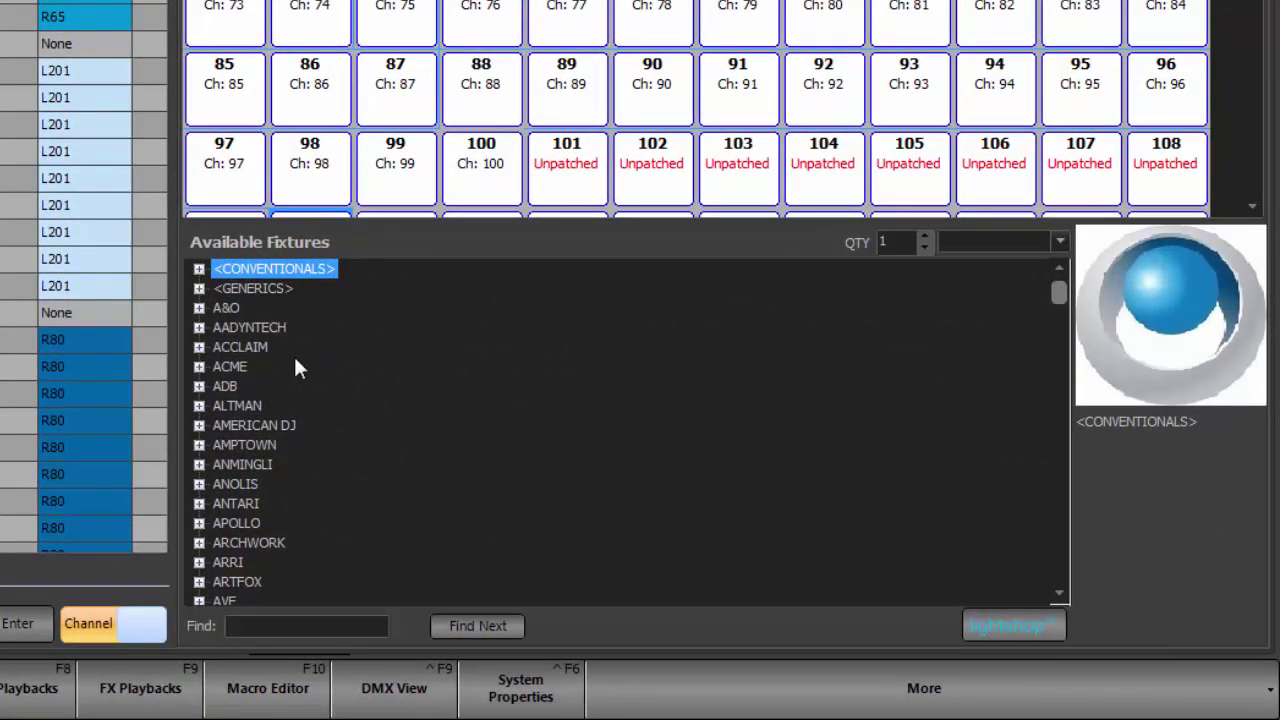
Expand PHILIPS VARI-LITE in the fixture library and select the VL1100 TSD ERS fixture type
{"action": "scroll", "coordinate": [308, 338], "scroll_direction": "down", "scroll_amount": 18}
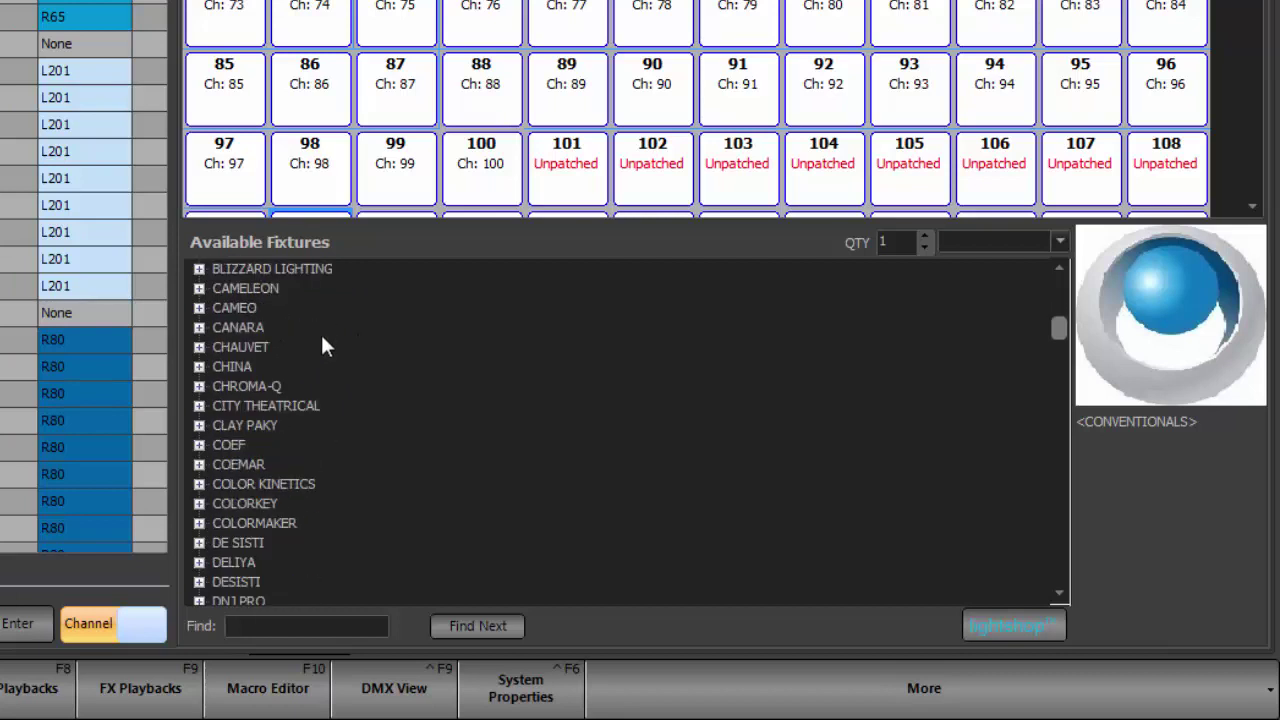
{"action": "scroll", "coordinate": [323, 338], "scroll_direction": "down", "scroll_amount": 8}
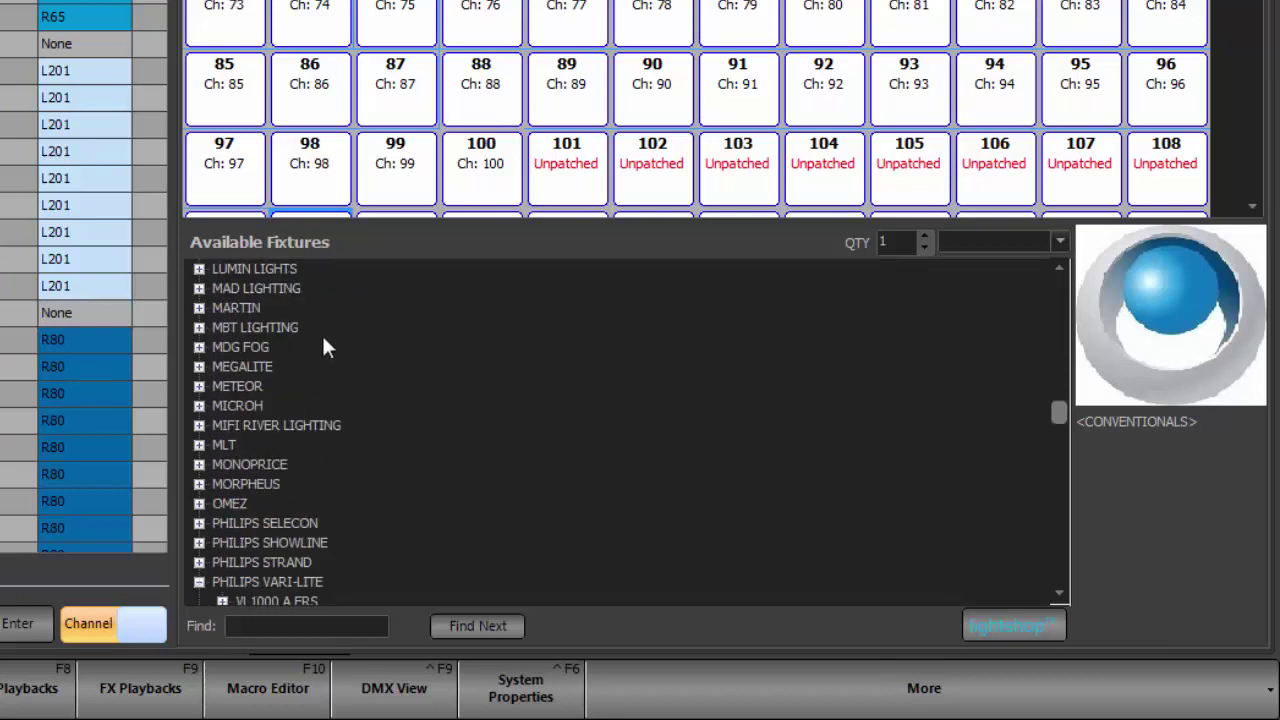
{"action": "left_click", "coordinate": [273, 460]}
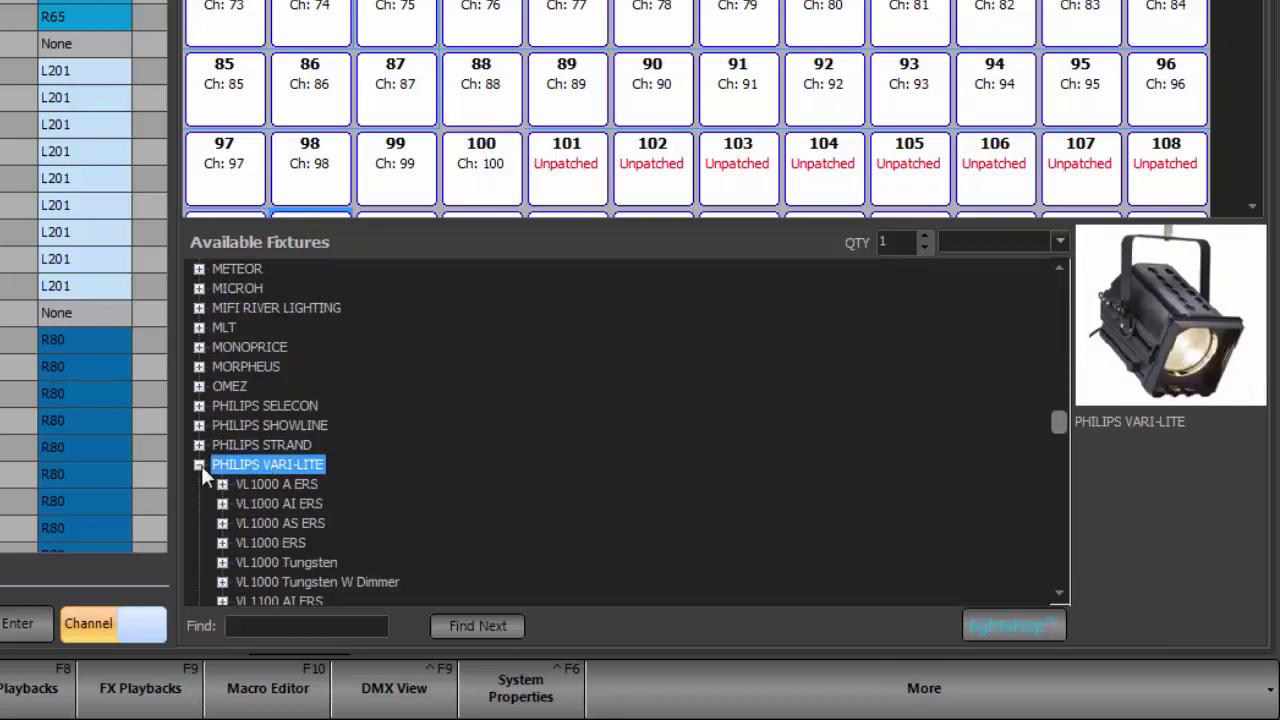
{"action": "left_click", "coordinate": [200, 465]}
{"action": "left_click", "coordinate": [200, 465]}
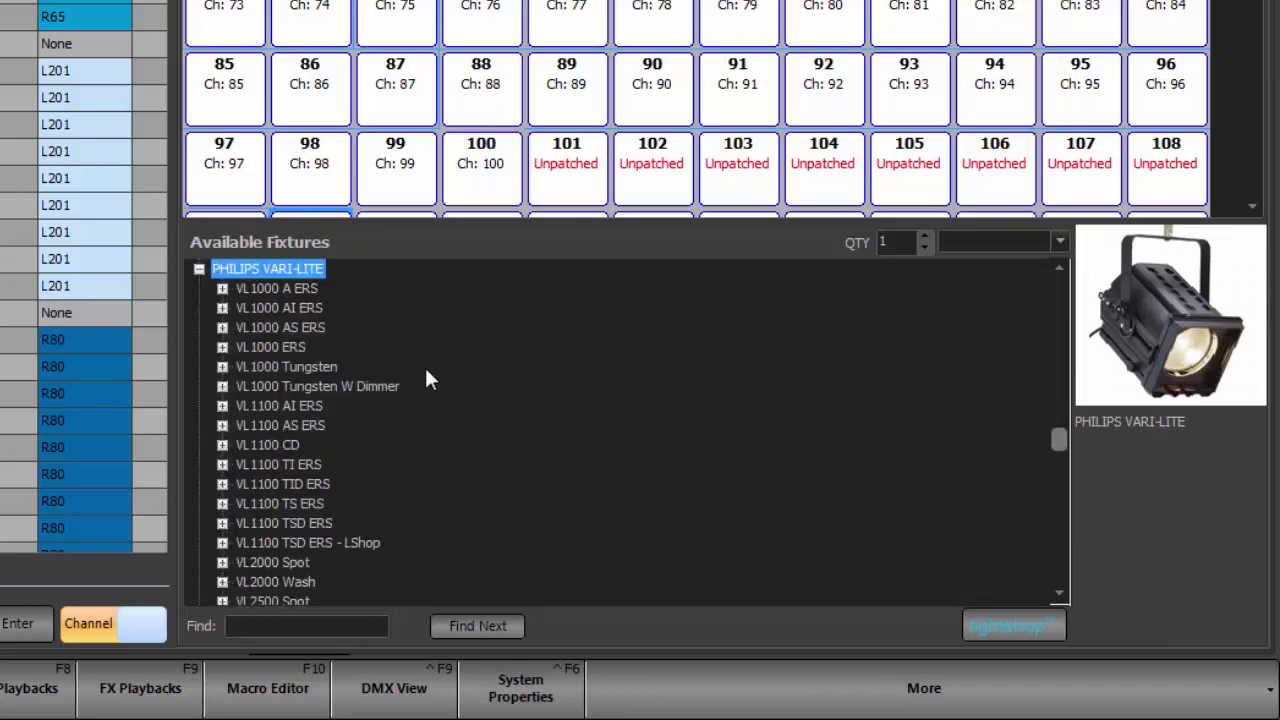
{"action": "scroll", "coordinate": [415, 415], "scroll_direction": "down", "scroll_amount": 1}
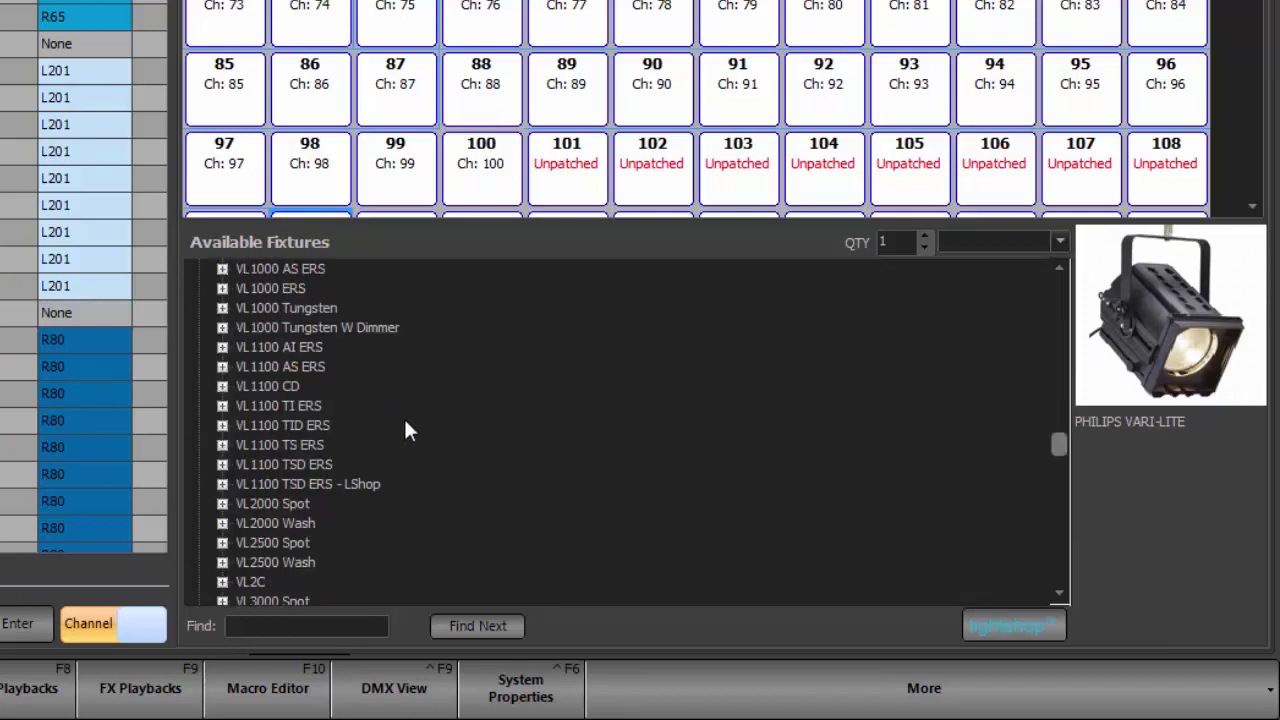
{"action": "left_click", "coordinate": [299, 465]}
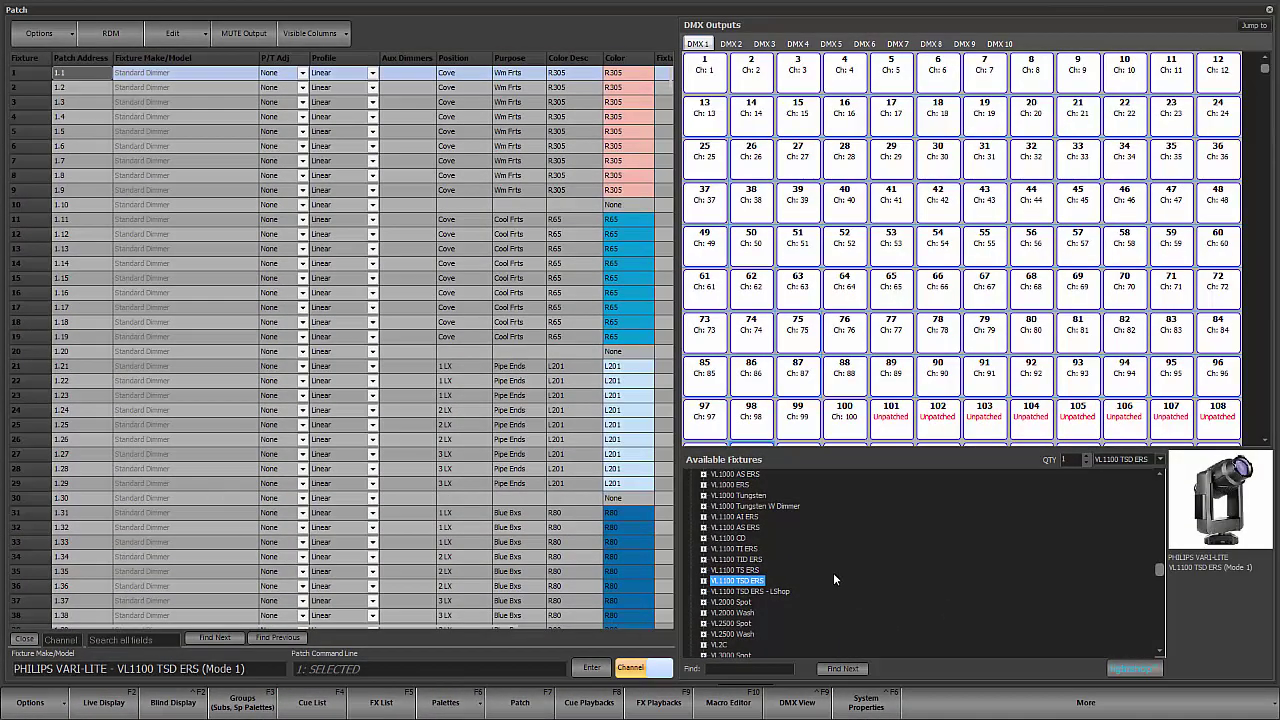
Select fixture 101, check universes 2 and 3, then patch fixture 201 at 3.1
{"action": "type", "text": "101"}
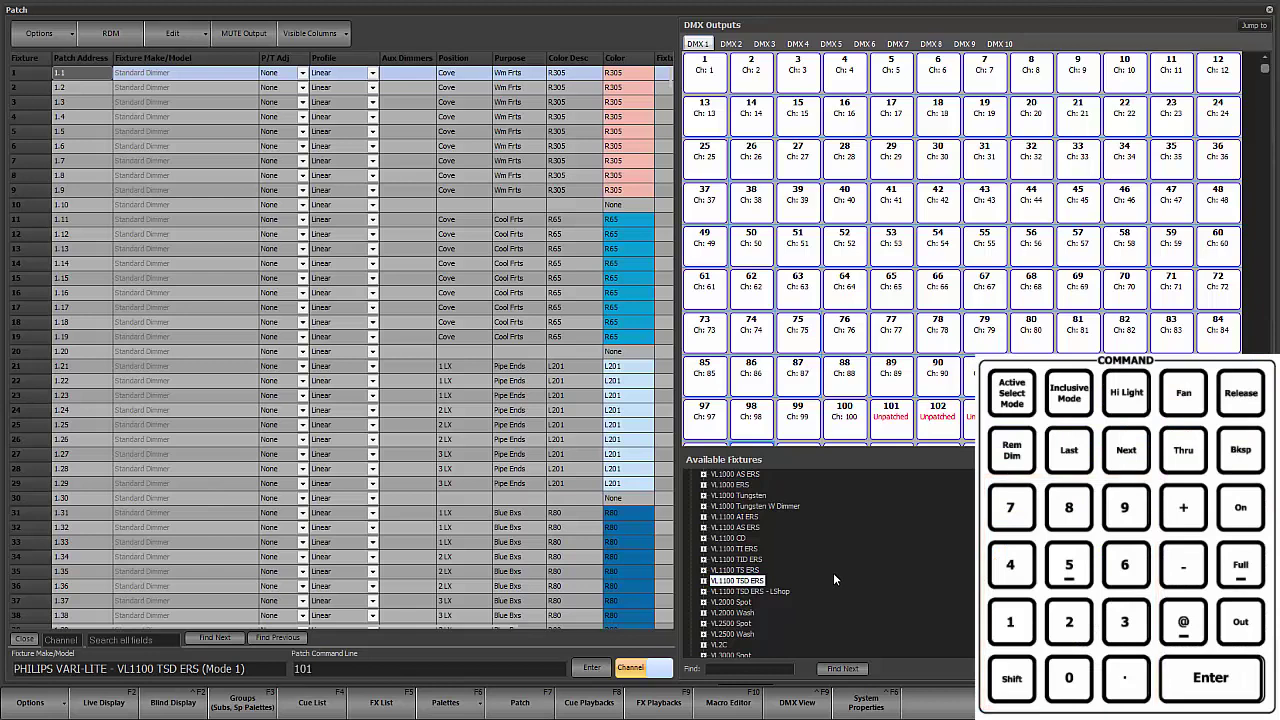
{"action": "key", "text": "Return"}
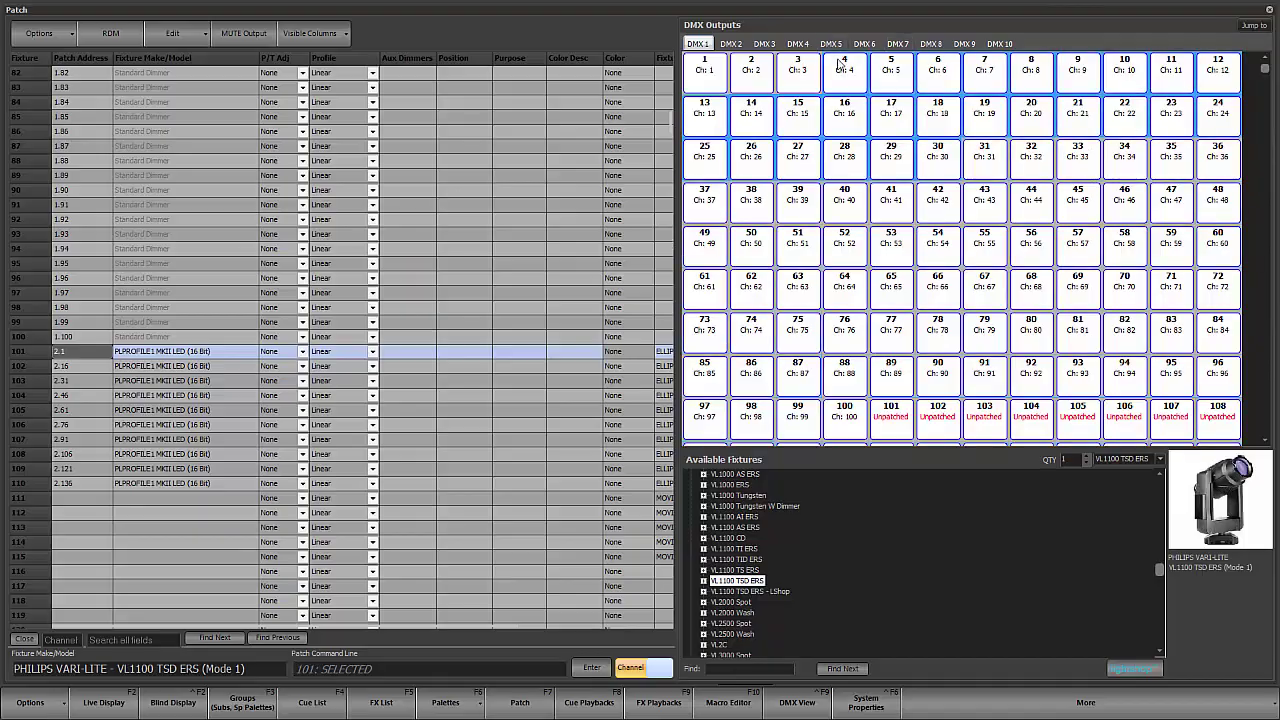
{"action": "left_click", "coordinate": [731, 44]}
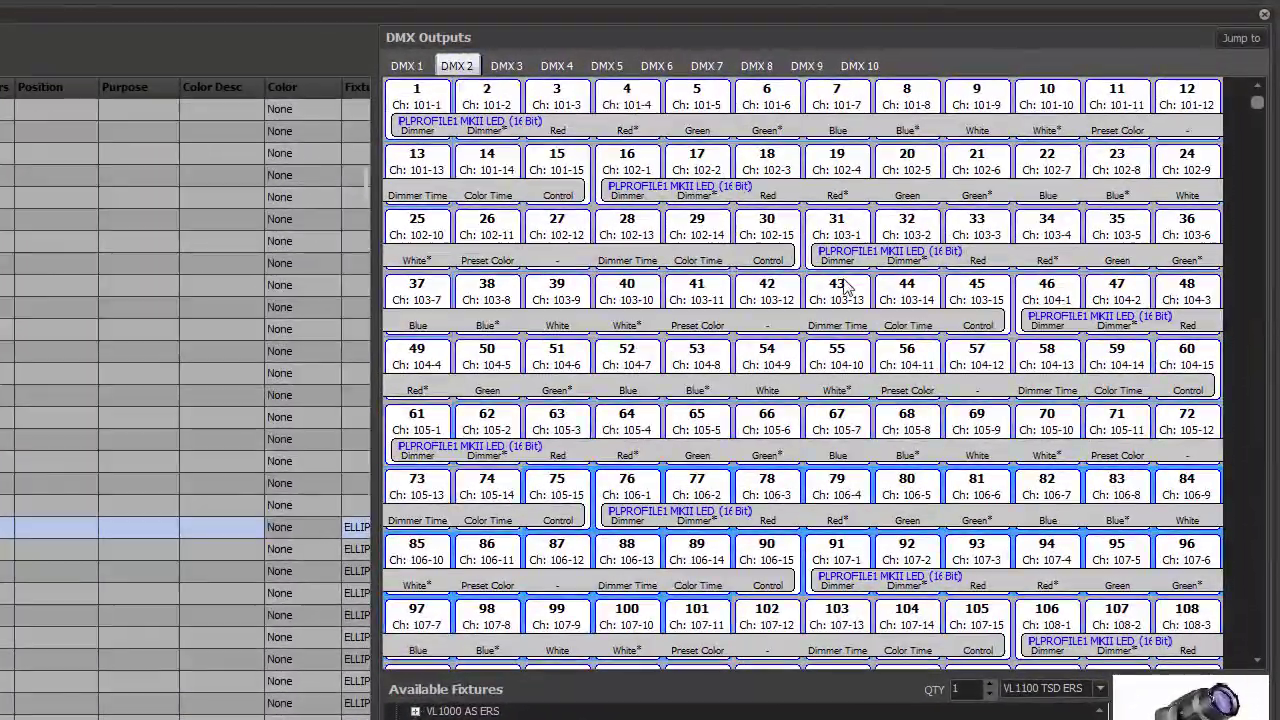
{"action": "left_click", "coordinate": [506, 67]}
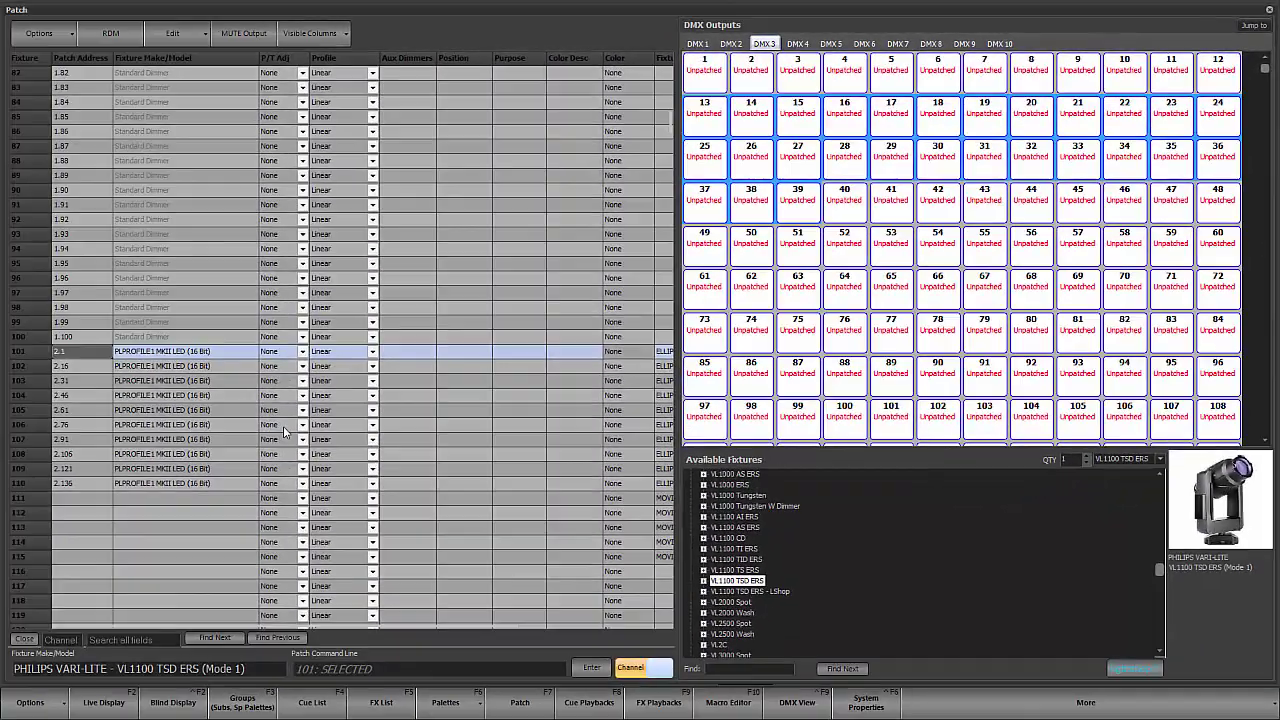
{"action": "type", "text": "201@3."}
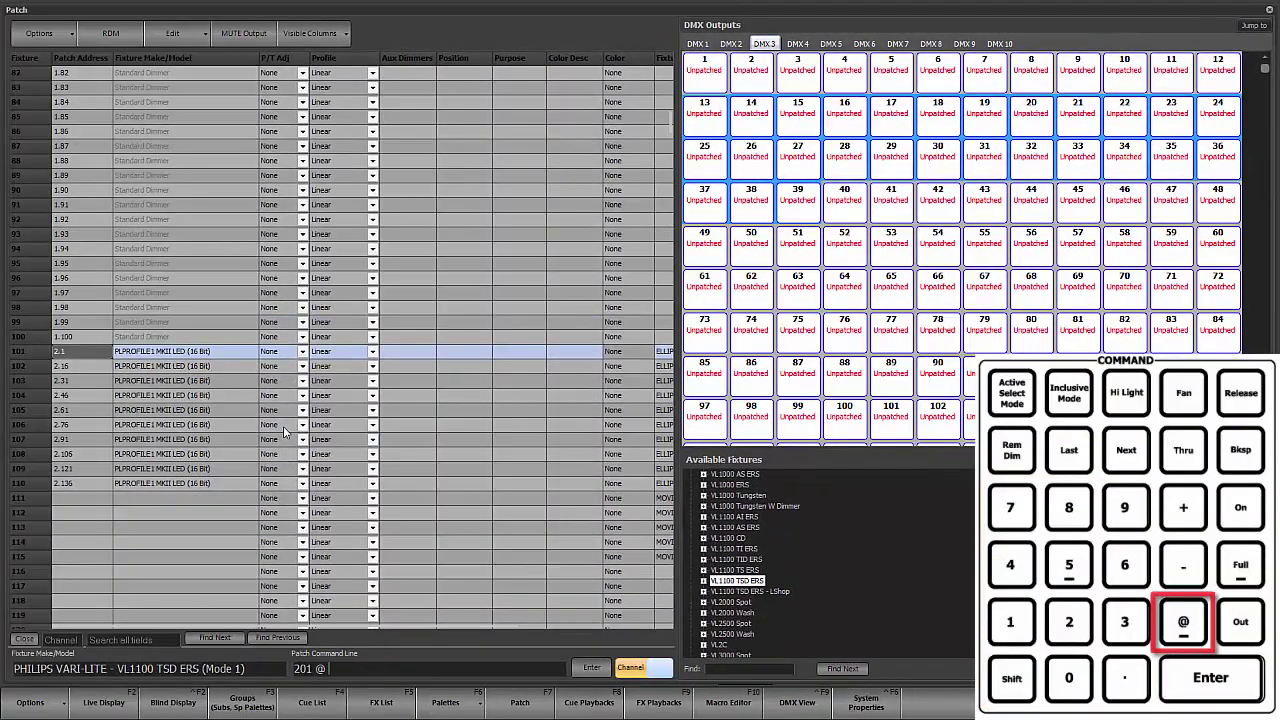
{"action": "type", "text": "1"}
{"action": "key", "text": "Return"}
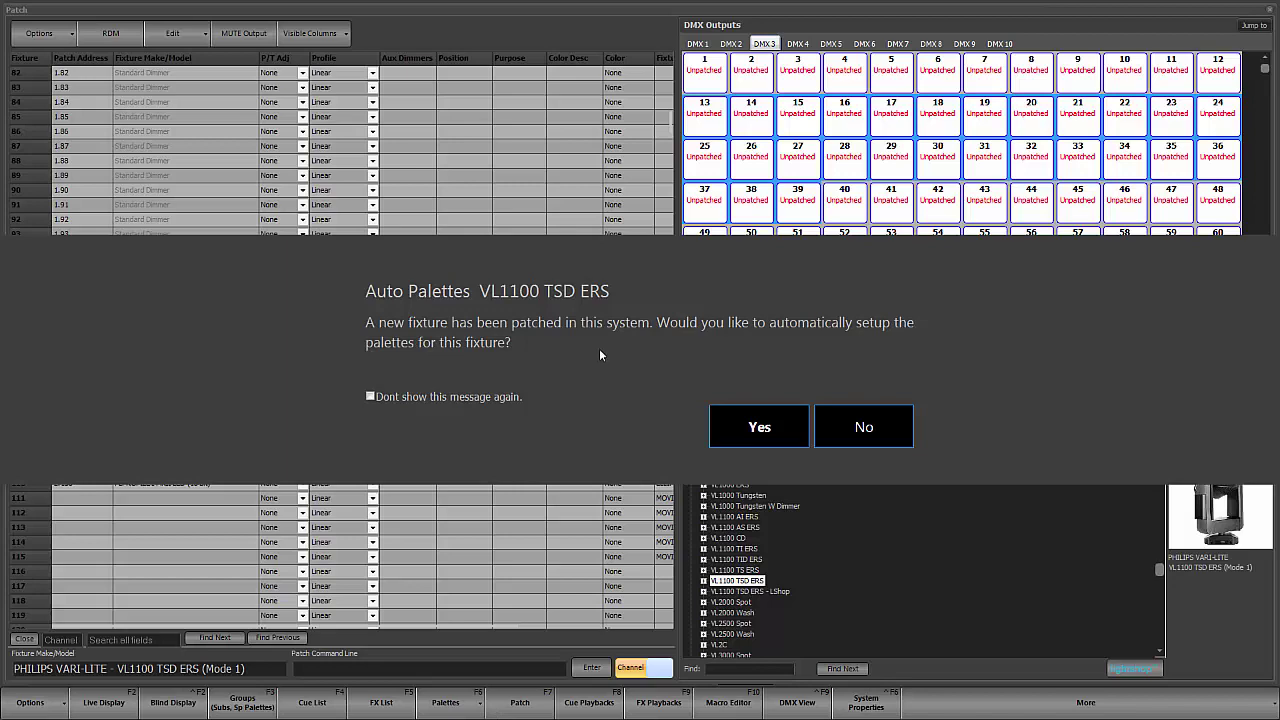
Decline Auto Palettes so fixture 201 fills universe 3 addresses 1–27
{"action": "left_click", "coordinate": [848, 425]}
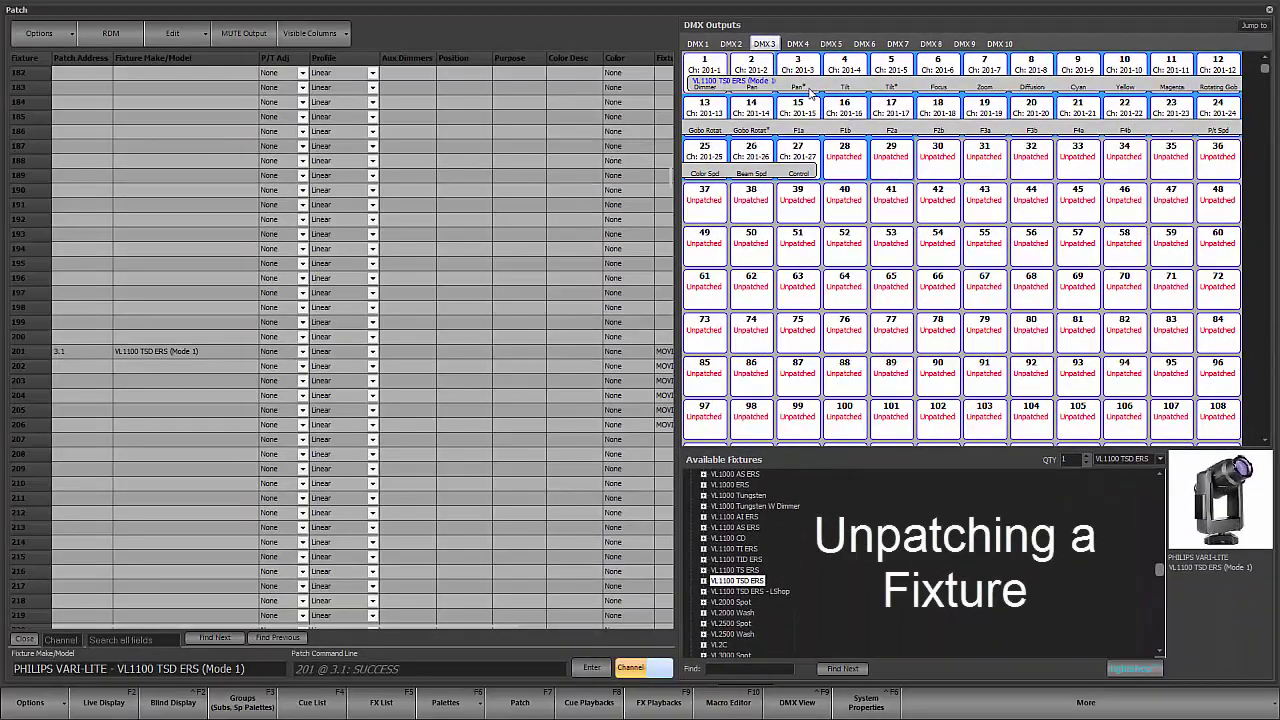
Unpatch fixture 201, then patch fixtures 201 Thru 205 starting at 3/1
{"action": "type", "text": "201 @"}
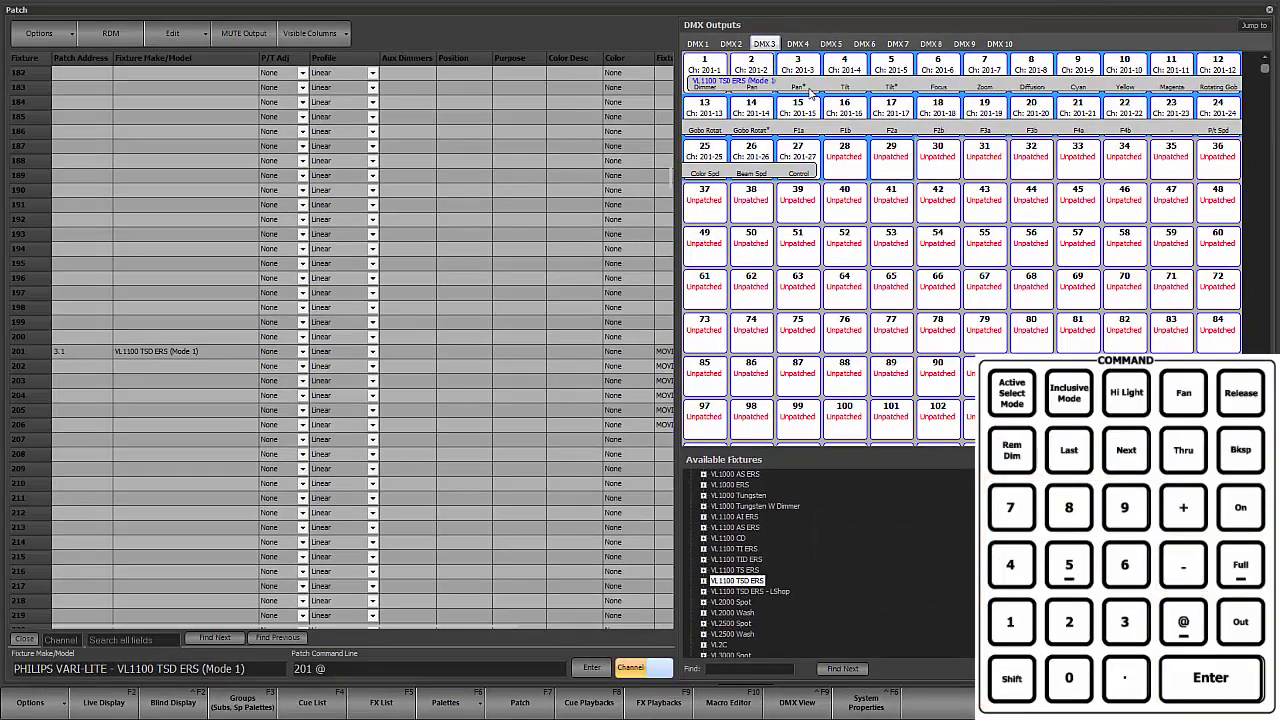
{"action": "key", "text": "Return"}
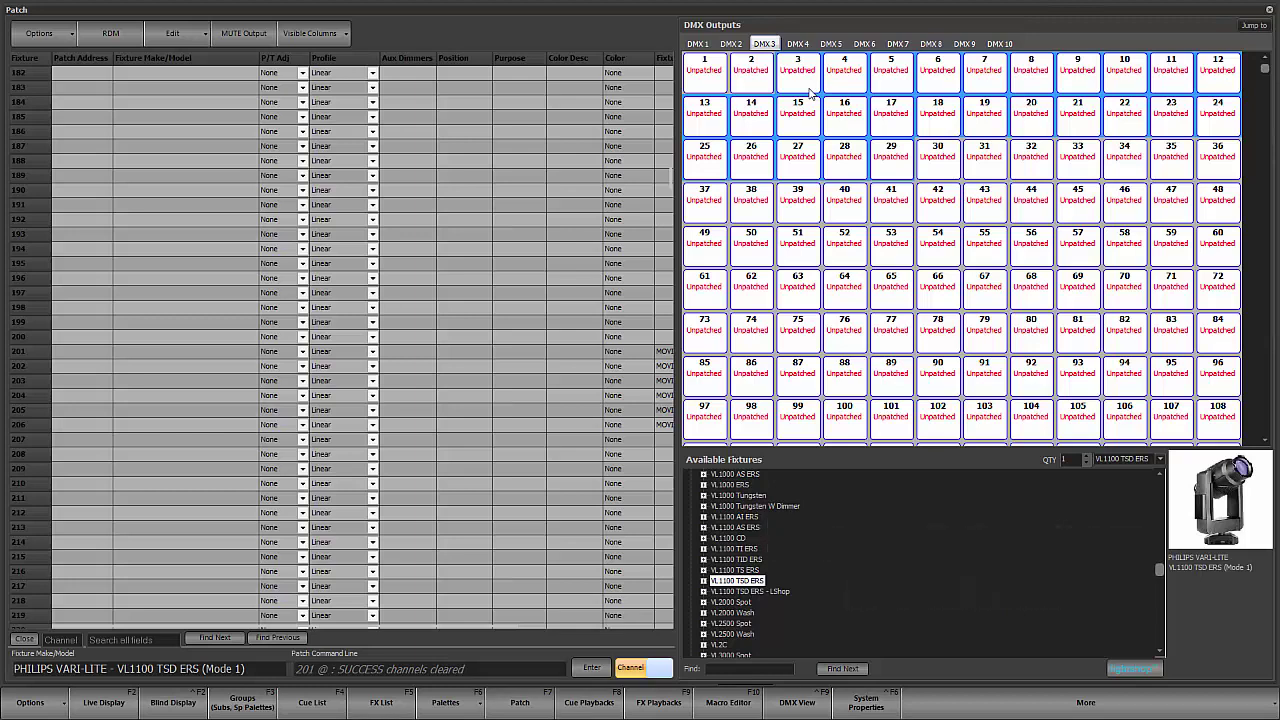
{"action": "type", "text": "201t205a3/1"}
{"action": "key", "text": "Return"}
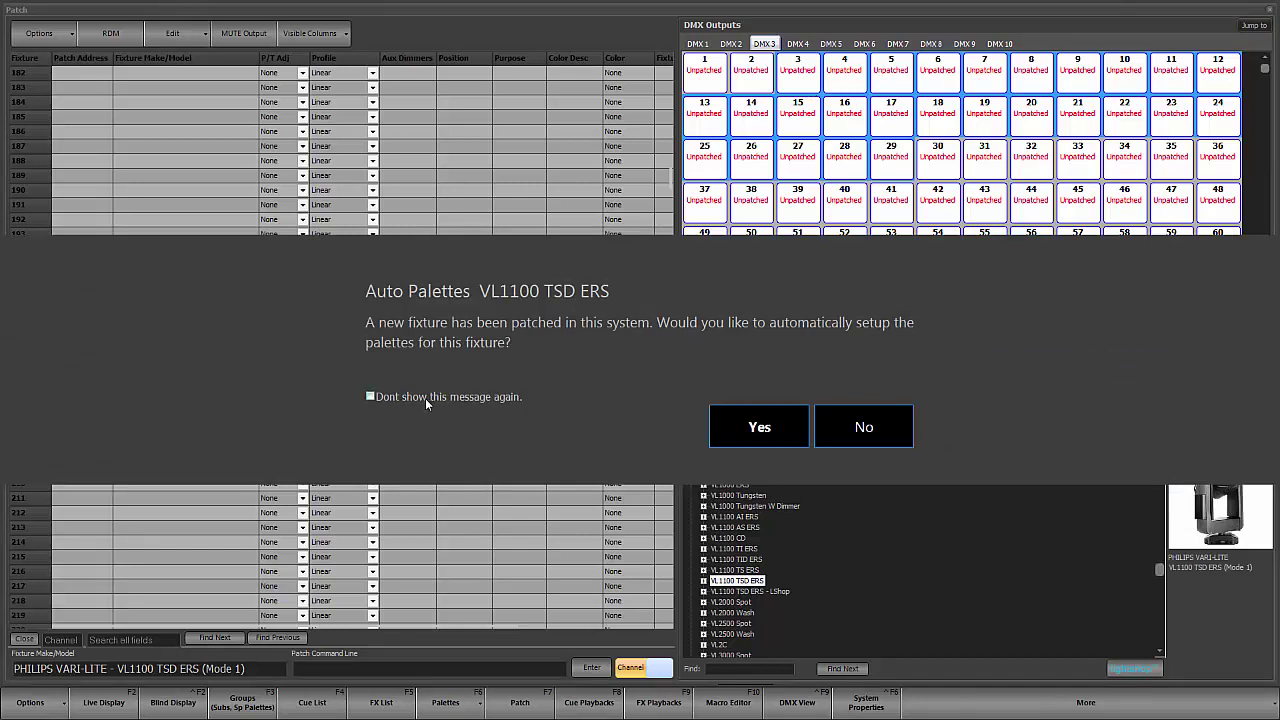
Decline Auto Palettes, leaving fixtures 201–205 at 3.1, 3.28, 3.55, 3.82 and 3.109
{"action": "left_click", "coordinate": [866, 427]}
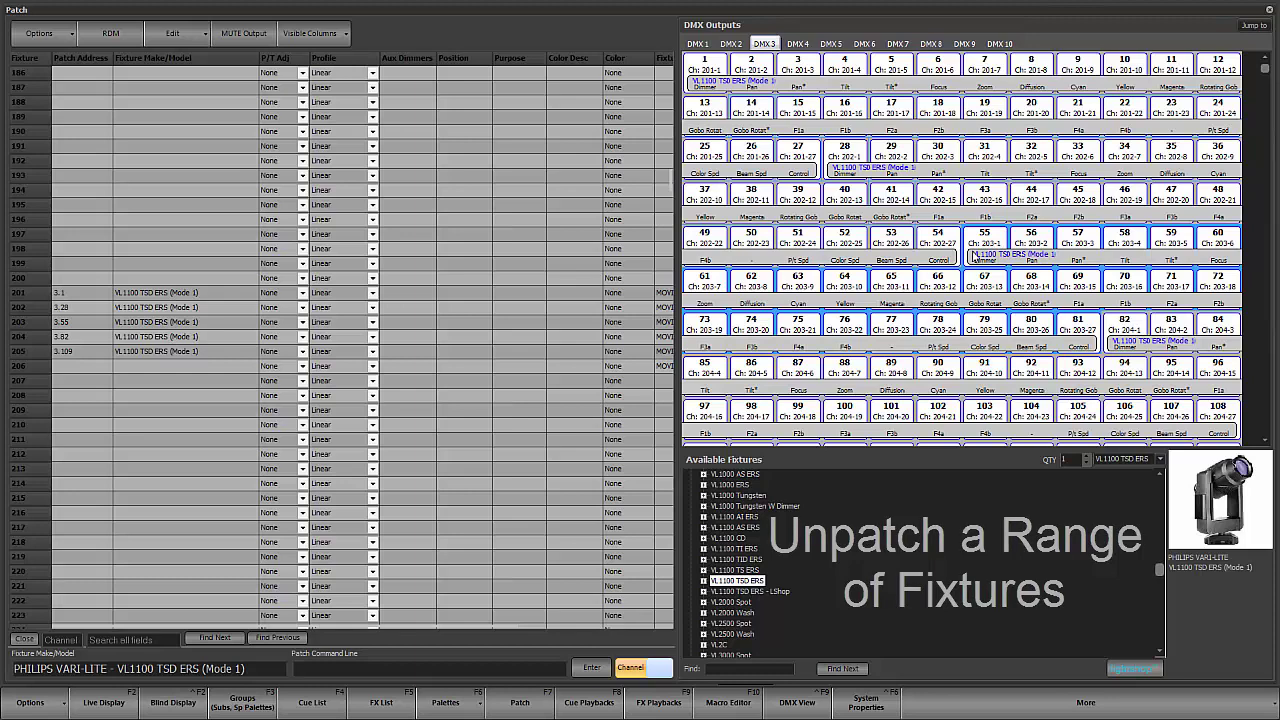
Clear fixtures 201–205 from universe 3 with the command 201 Thru 205 @
{"action": "type", "text": "2"}
{"action": "type", "text": "01t205a"}
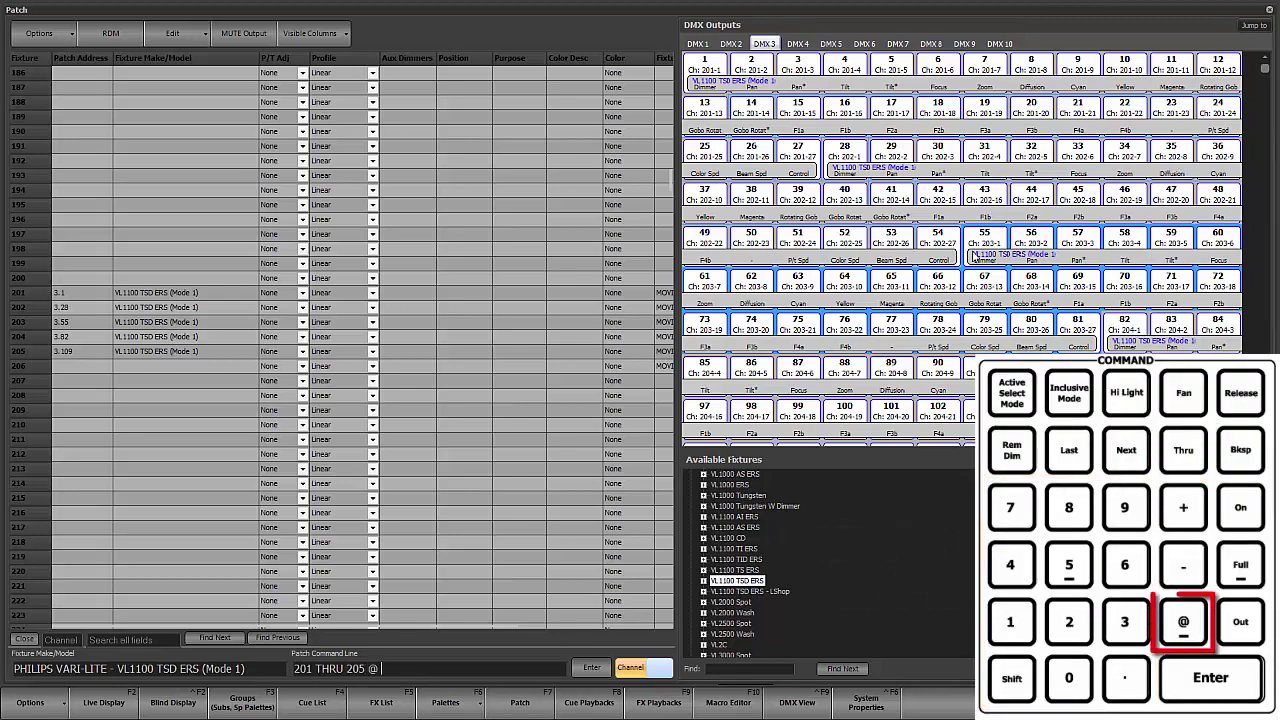
{"action": "key", "text": "Return"}
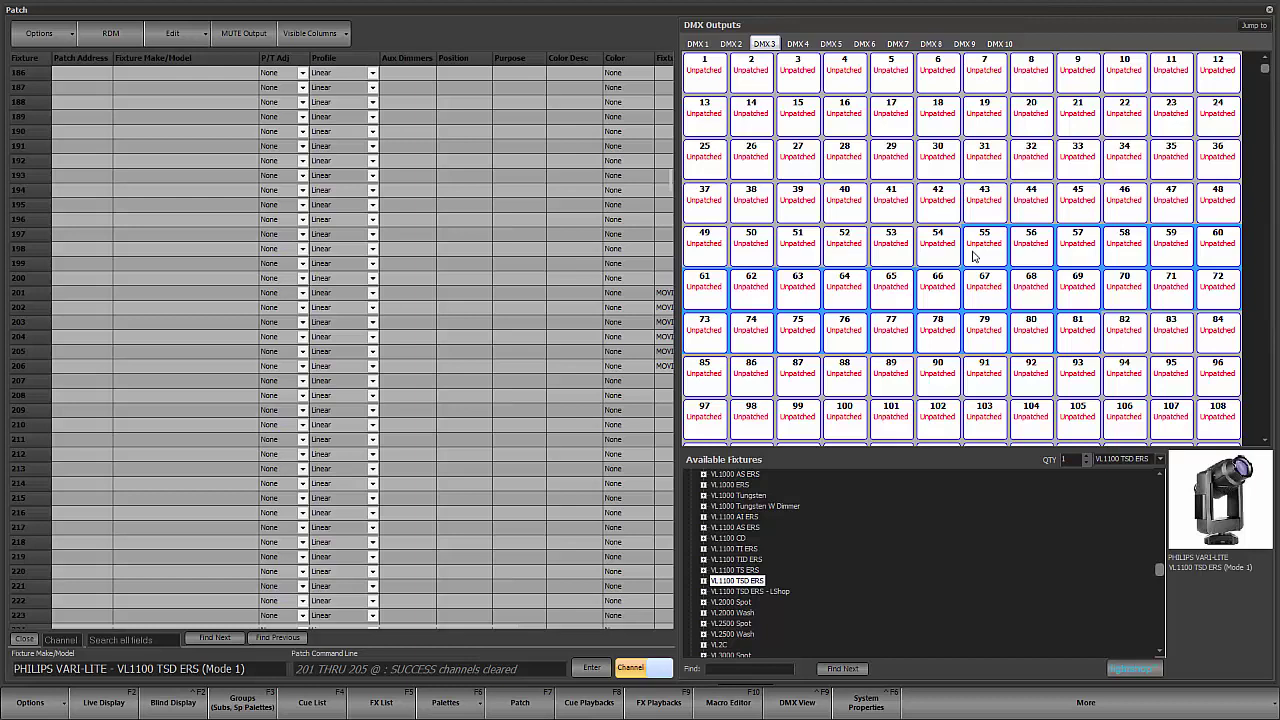
Patch fixtures 201–205 from 3.1 with a 30-address offset, declining auto palettes
{"action": "type", "text": "201"}
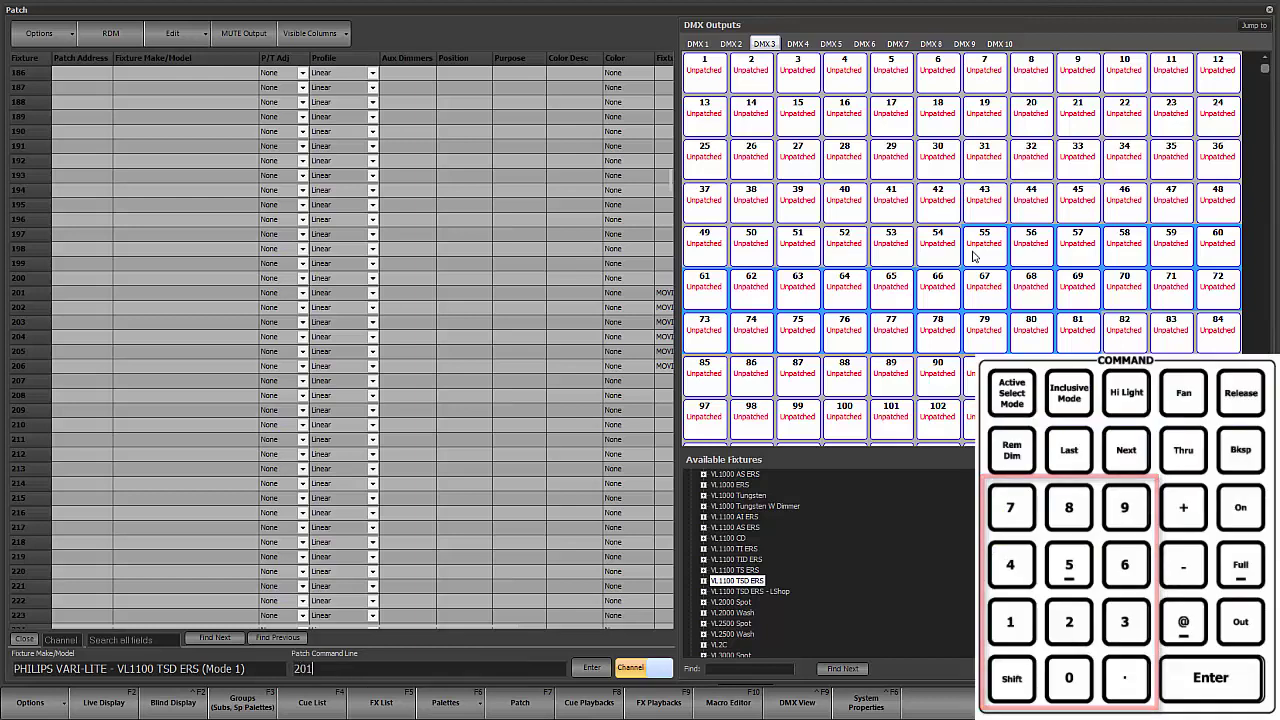
{"action": "type", "text": "t205"}
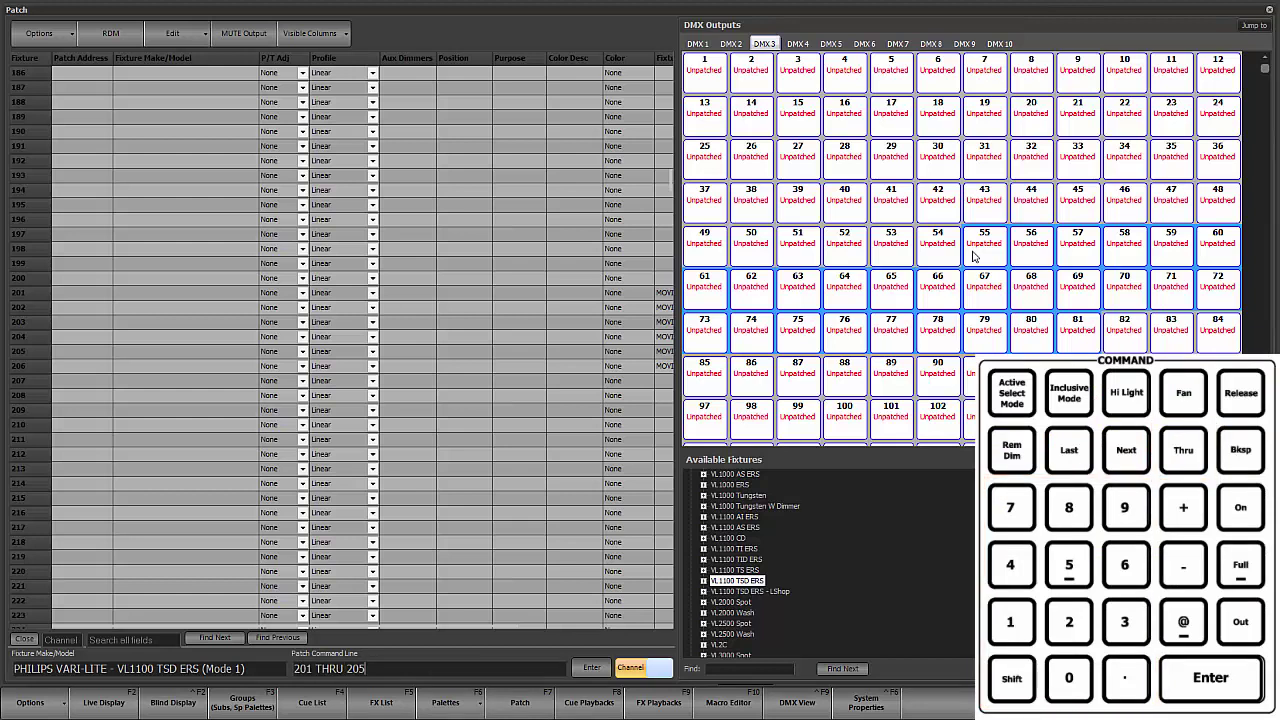
{"action": "type", "text": "@3.1"}
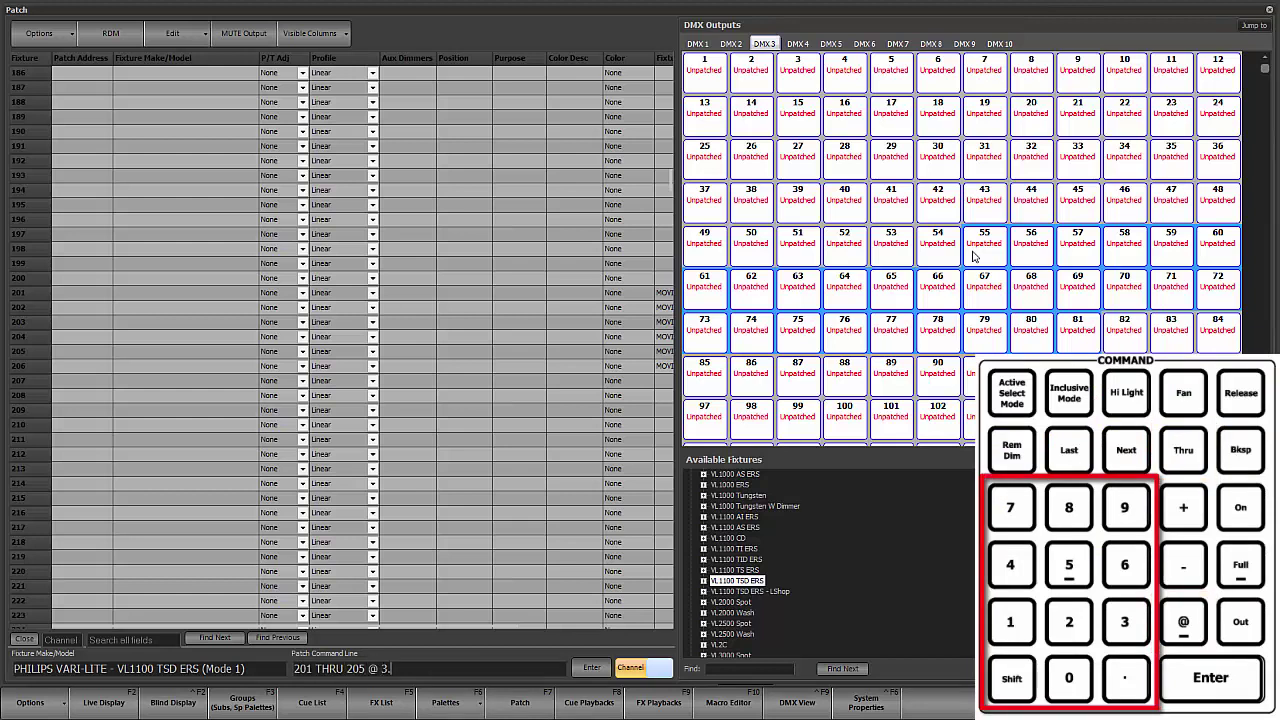
{"action": "key", "text": "plus"}
{"action": "key", "text": "plus"}
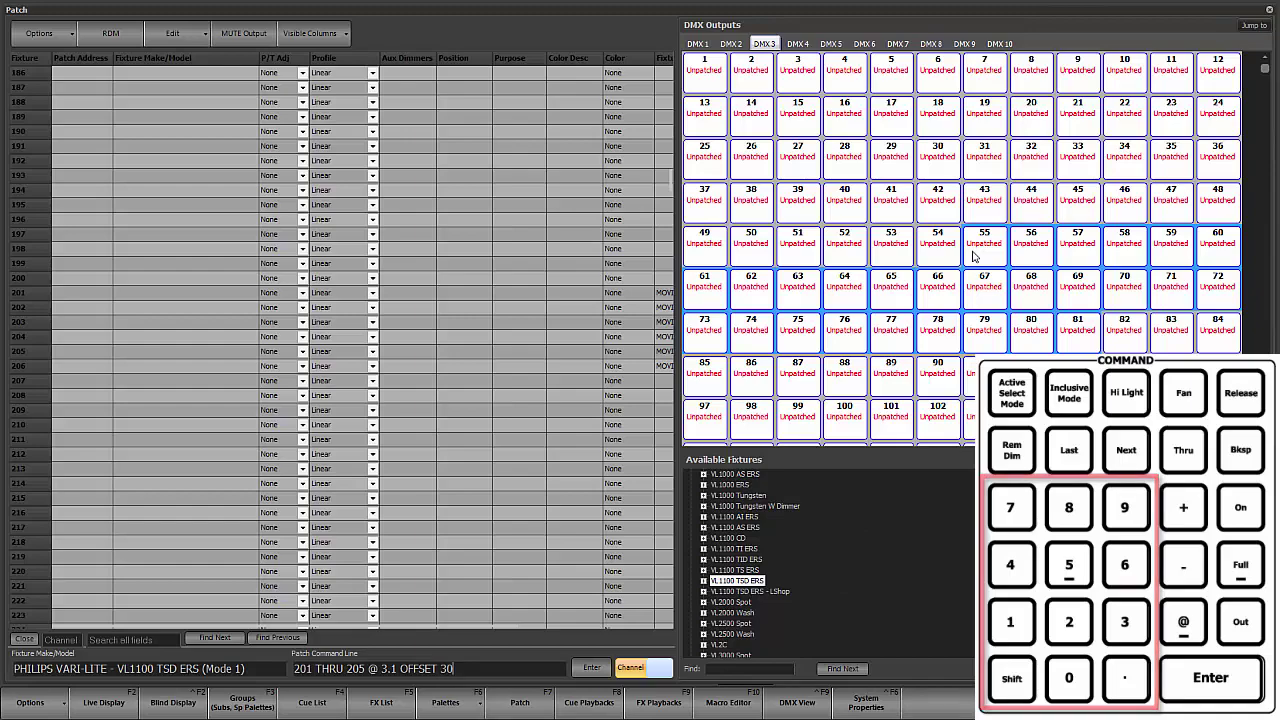
{"action": "key", "text": "Return"}
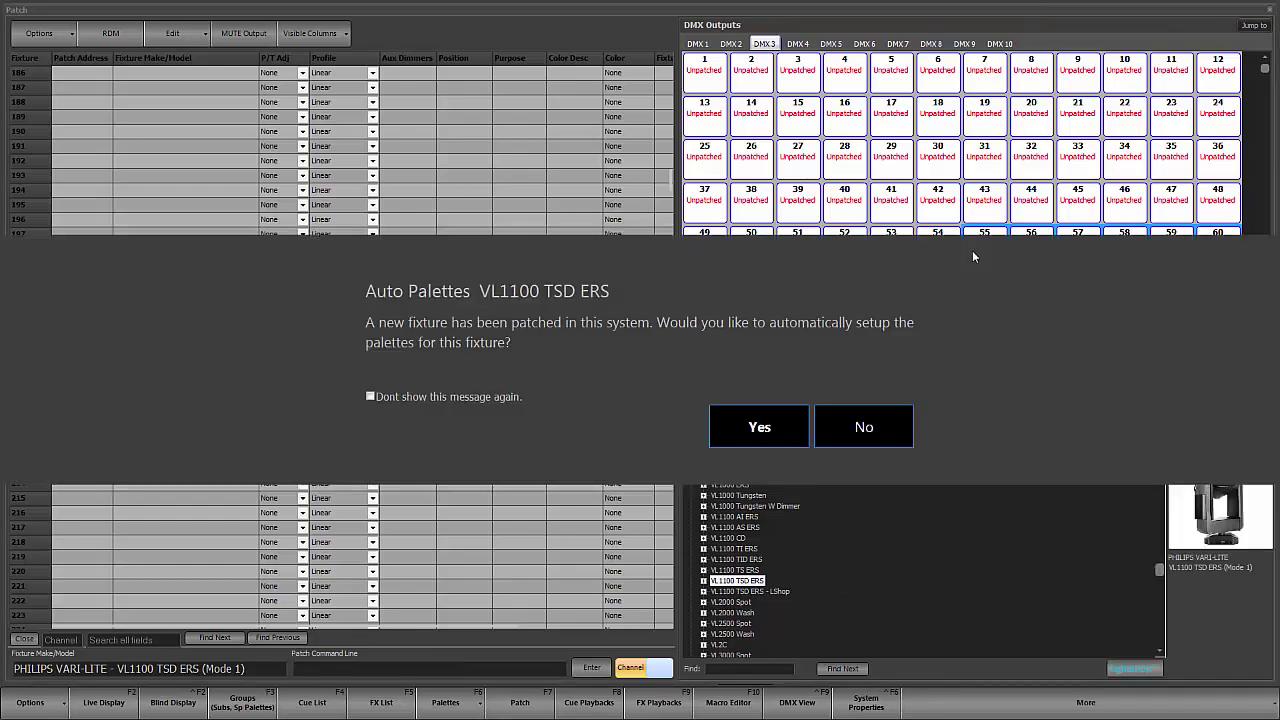
{"action": "left_click", "coordinate": [890, 425]}
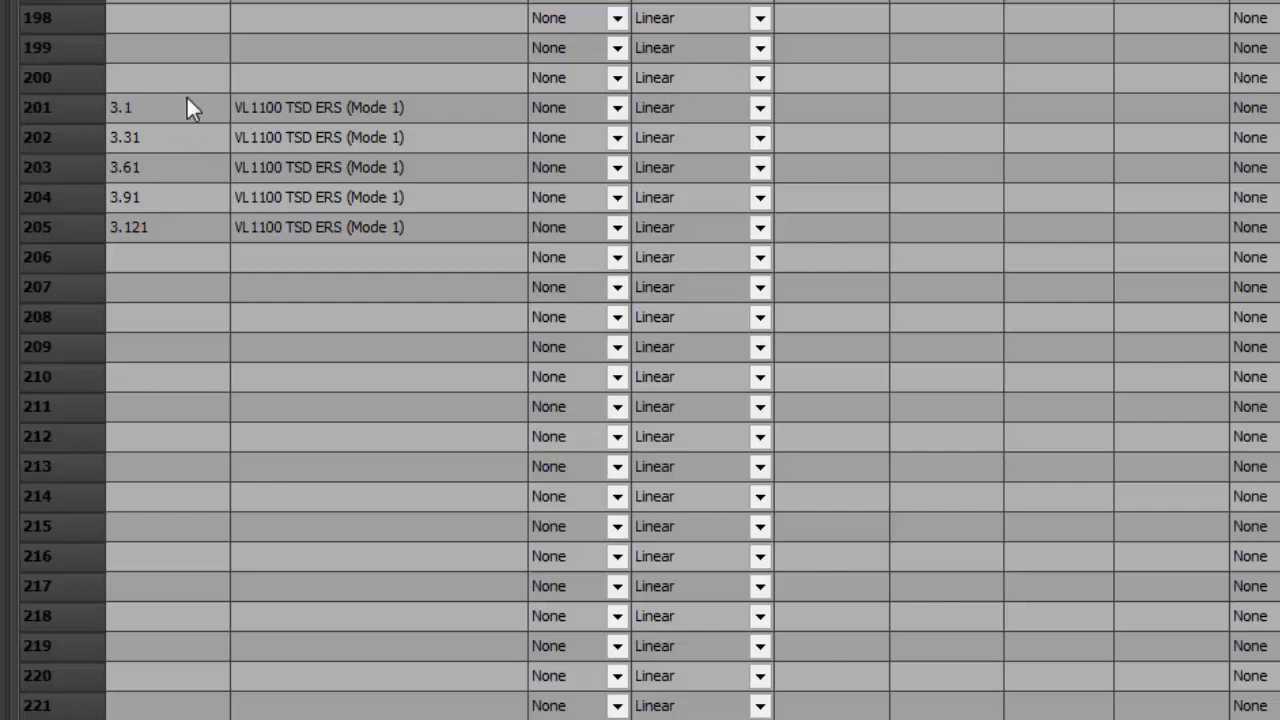
Step through the patched rows and change fixture 205's Patch Address to 3.151
{"action": "double_click", "coordinate": [187, 99]}
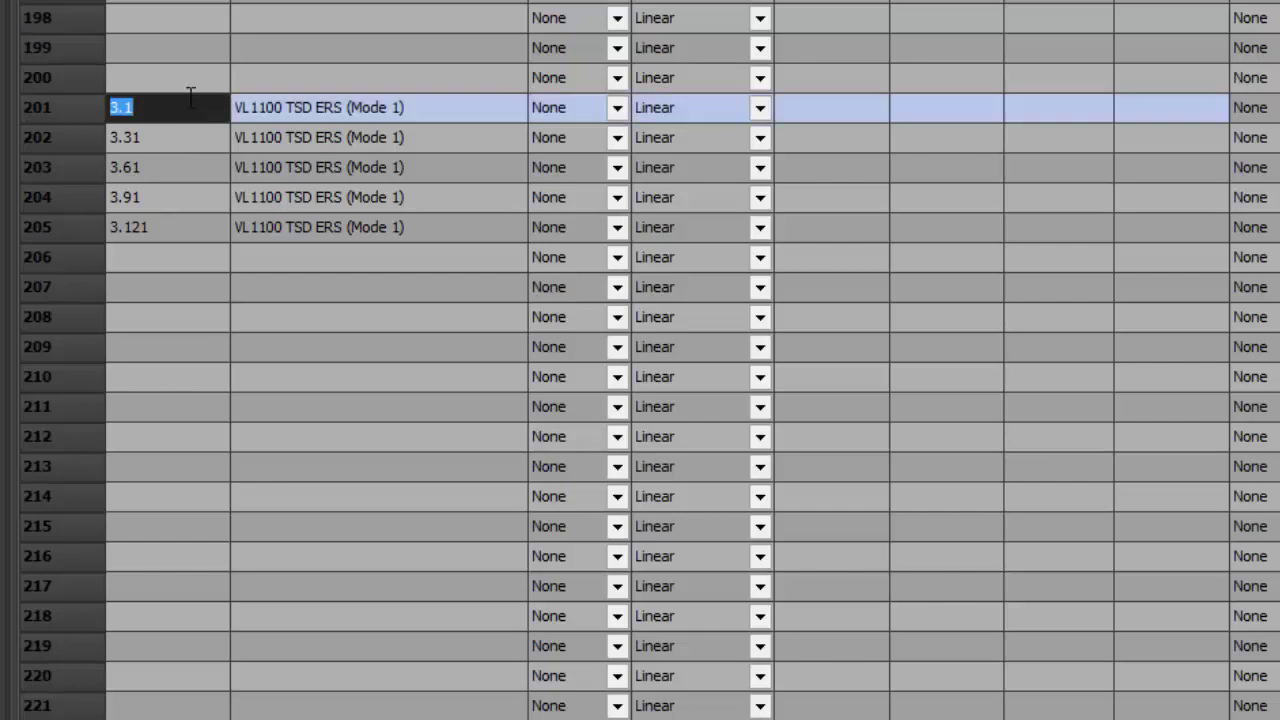
{"action": "key", "text": "Return"}
{"action": "key", "text": "Down"}
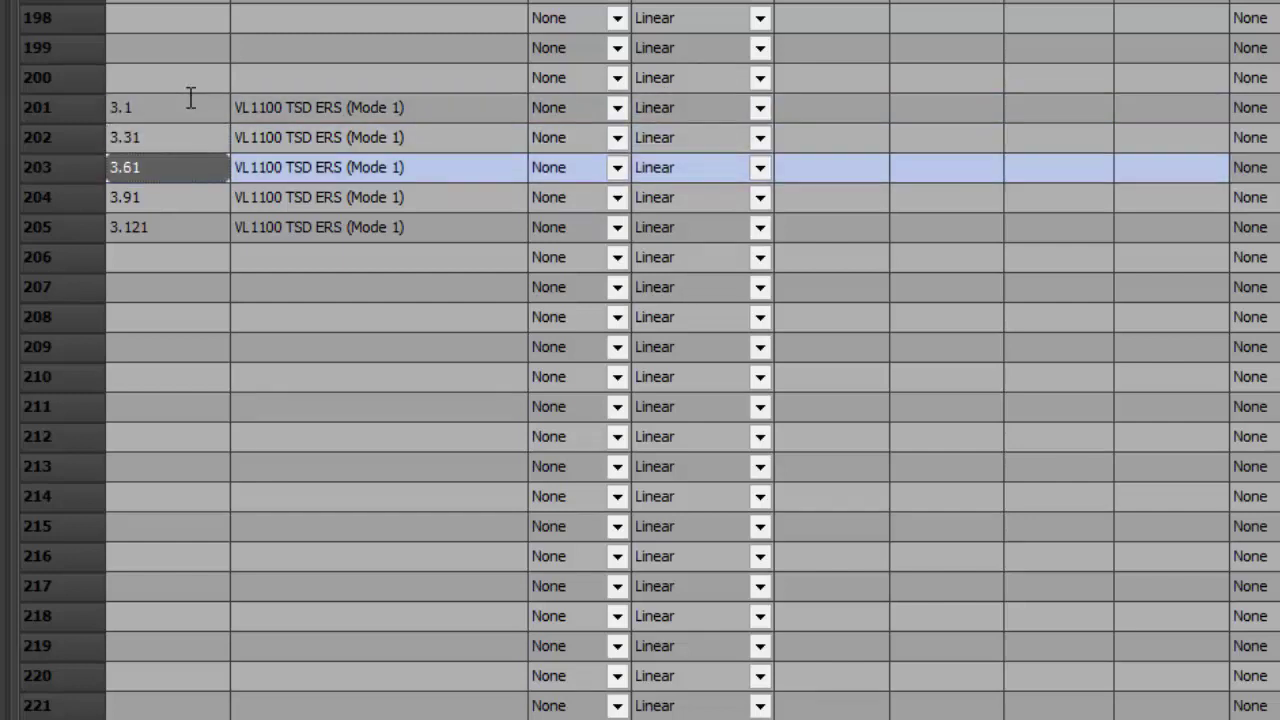
{"action": "key", "text": "Down"}
{"action": "key", "text": "Down"}
{"action": "key", "text": "Up"}
{"action": "key", "text": "Up"}
{"action": "key", "text": "Up"}
{"action": "key", "text": "Up"}
{"action": "key", "text": "Up"}
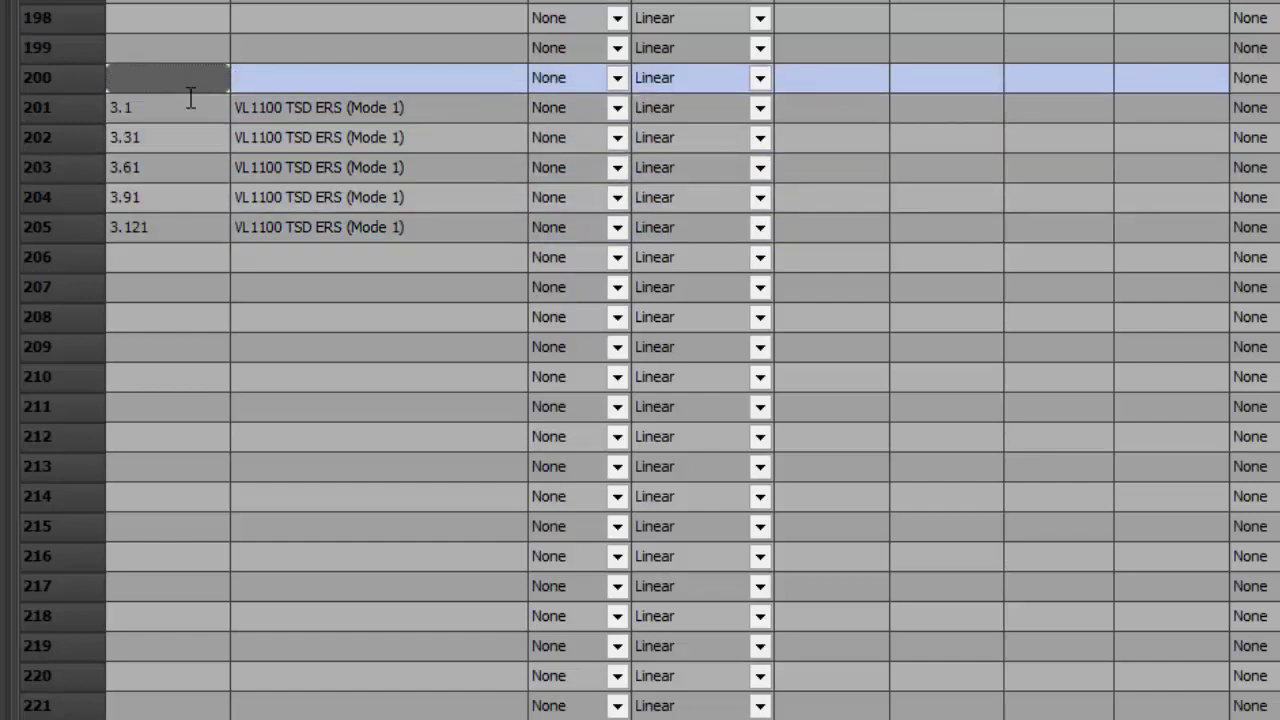
{"action": "double_click", "coordinate": [180, 232]}
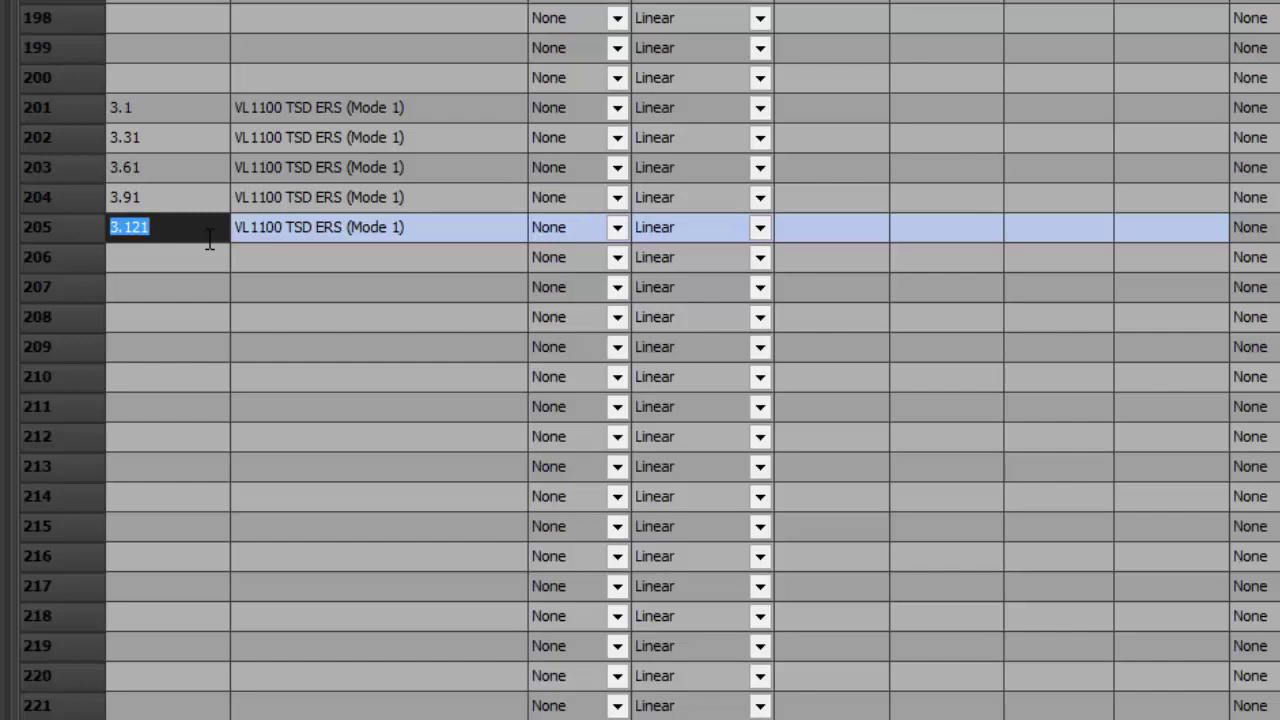
{"action": "type", "text": "3.151"}
{"action": "key", "text": "Return"}
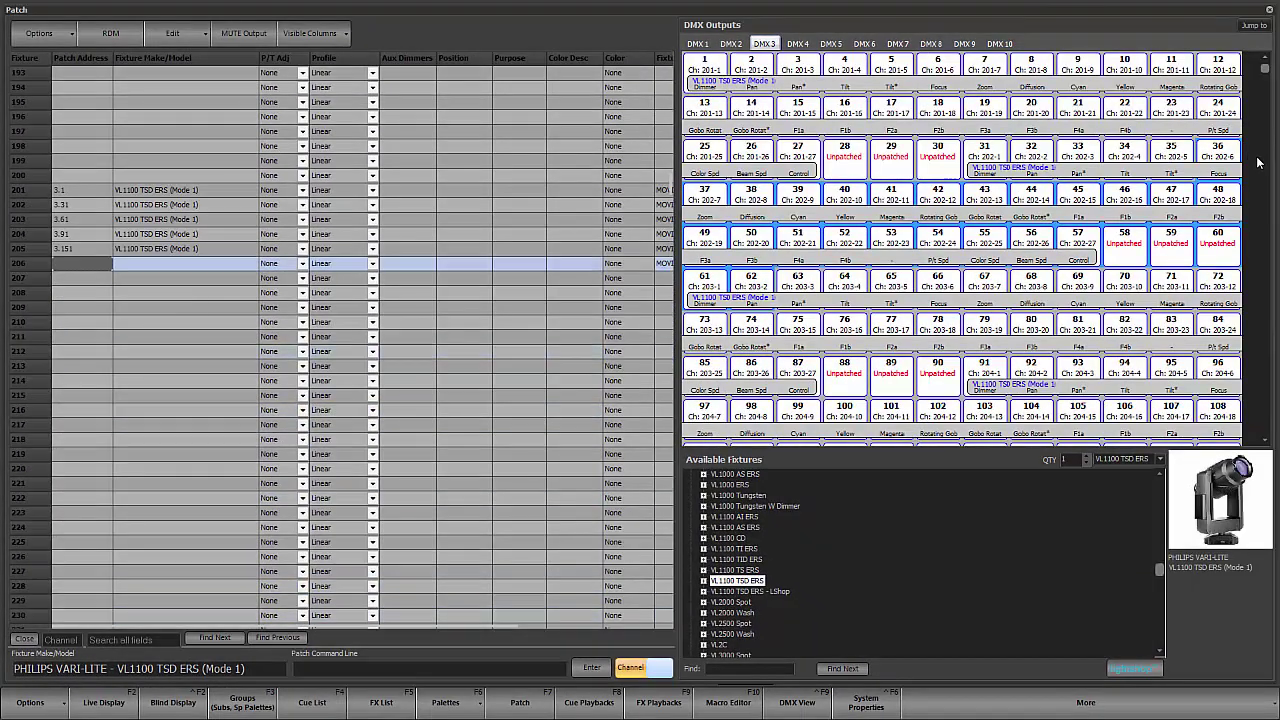
{"action": "mouse_move", "coordinate": [1265, 72]}
{"action": "left_mouse_down"}
{"action": "mouse_move", "coordinate": [1265, 158]}
{"action": "mouse_move", "coordinate": [1267, 80]}
{"action": "left_mouse_up"}
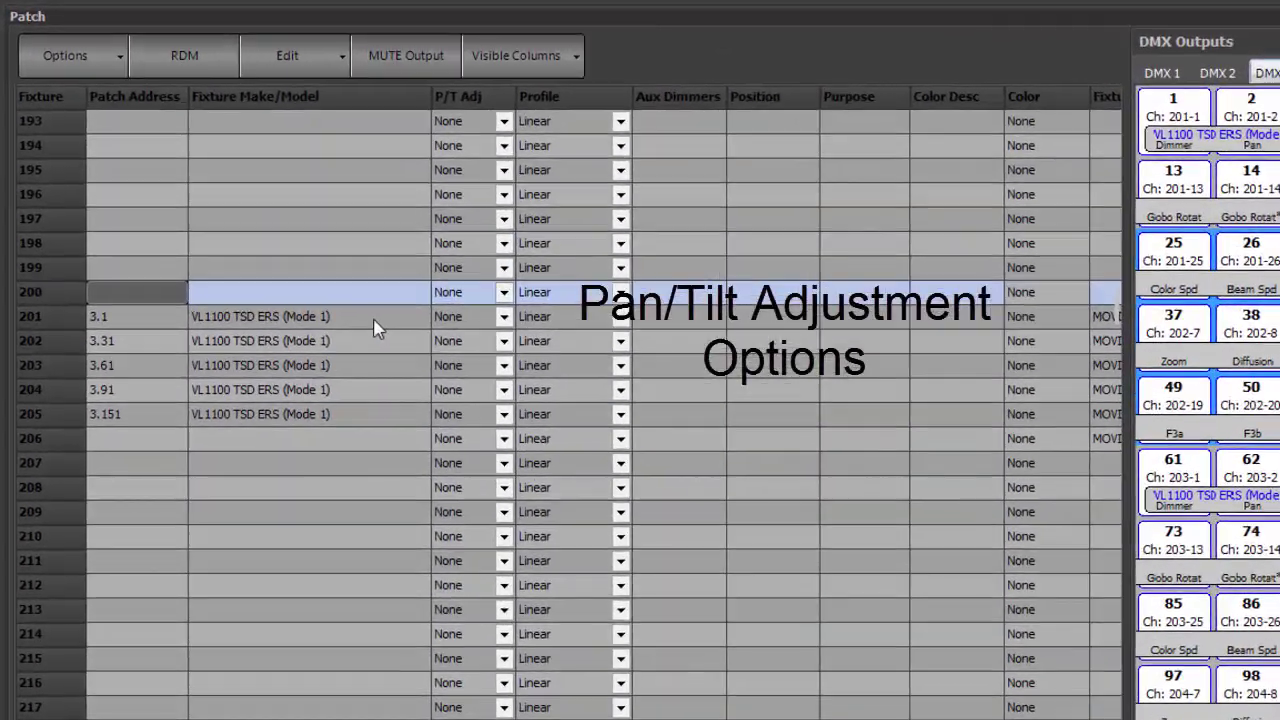
{"action": "left_click", "coordinate": [224, 192]}
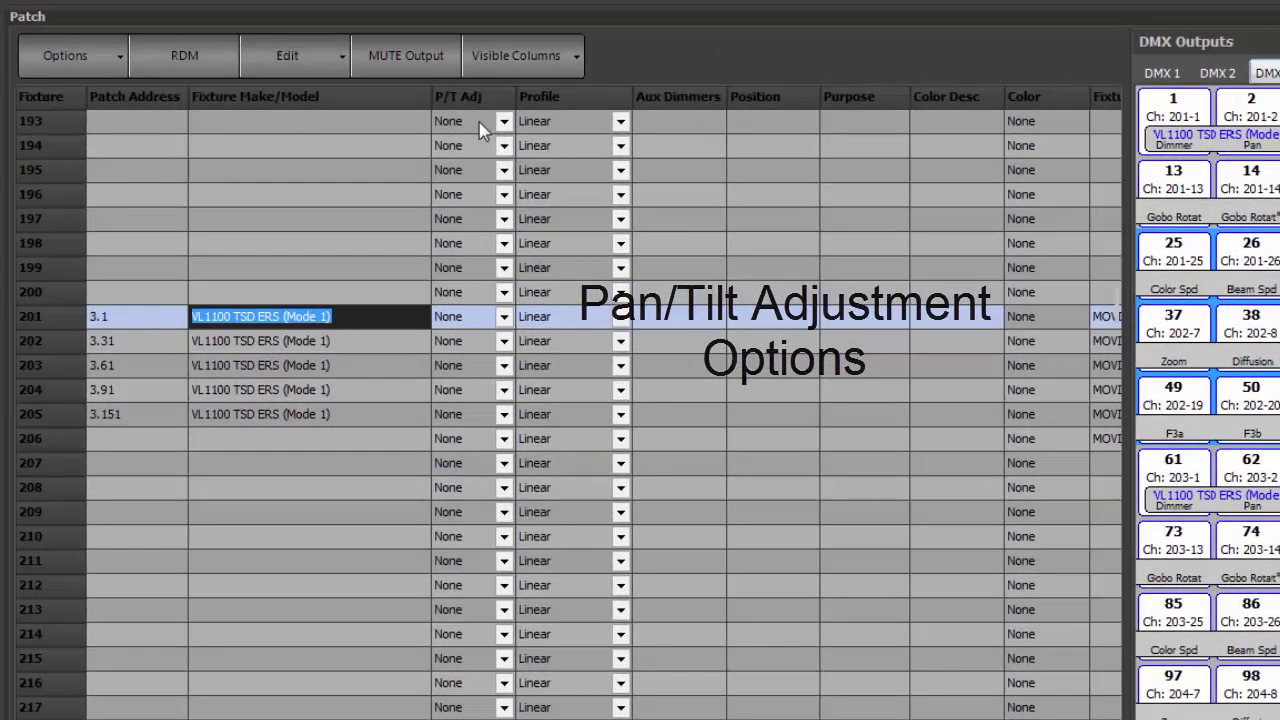
{"action": "left_click", "coordinate": [504, 316]}
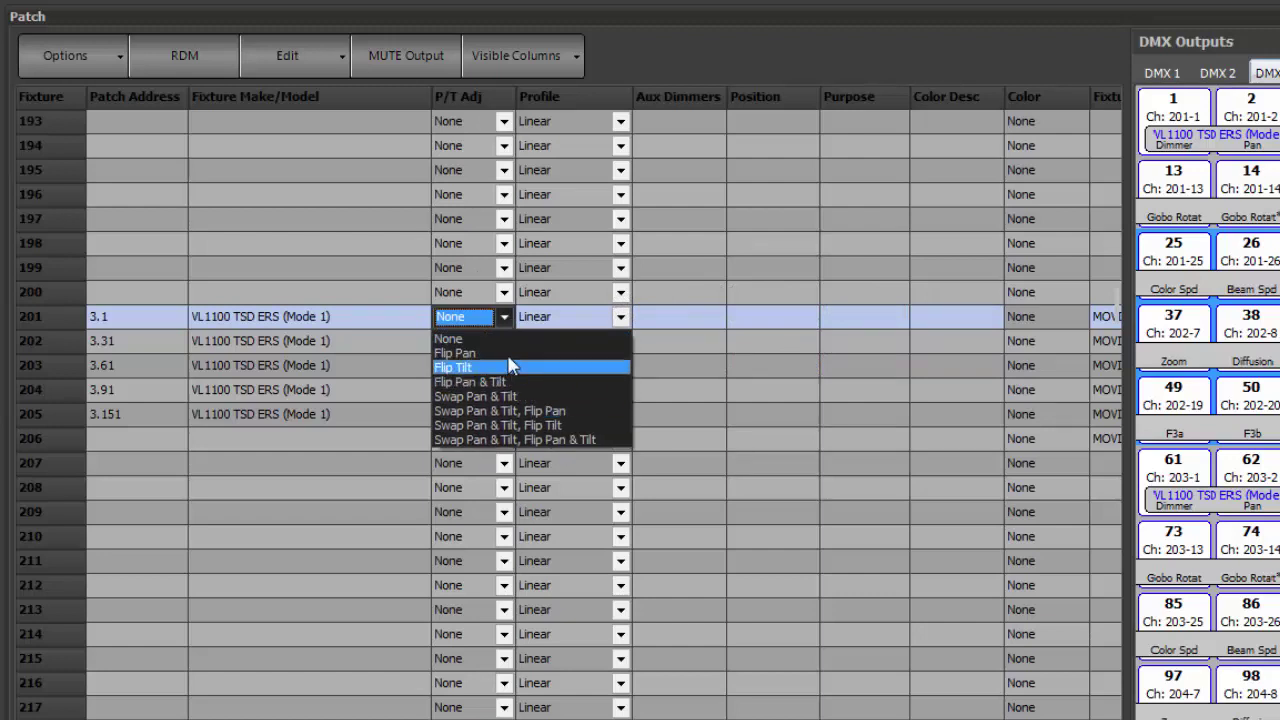
{"action": "left_click", "coordinate": [473, 338]}
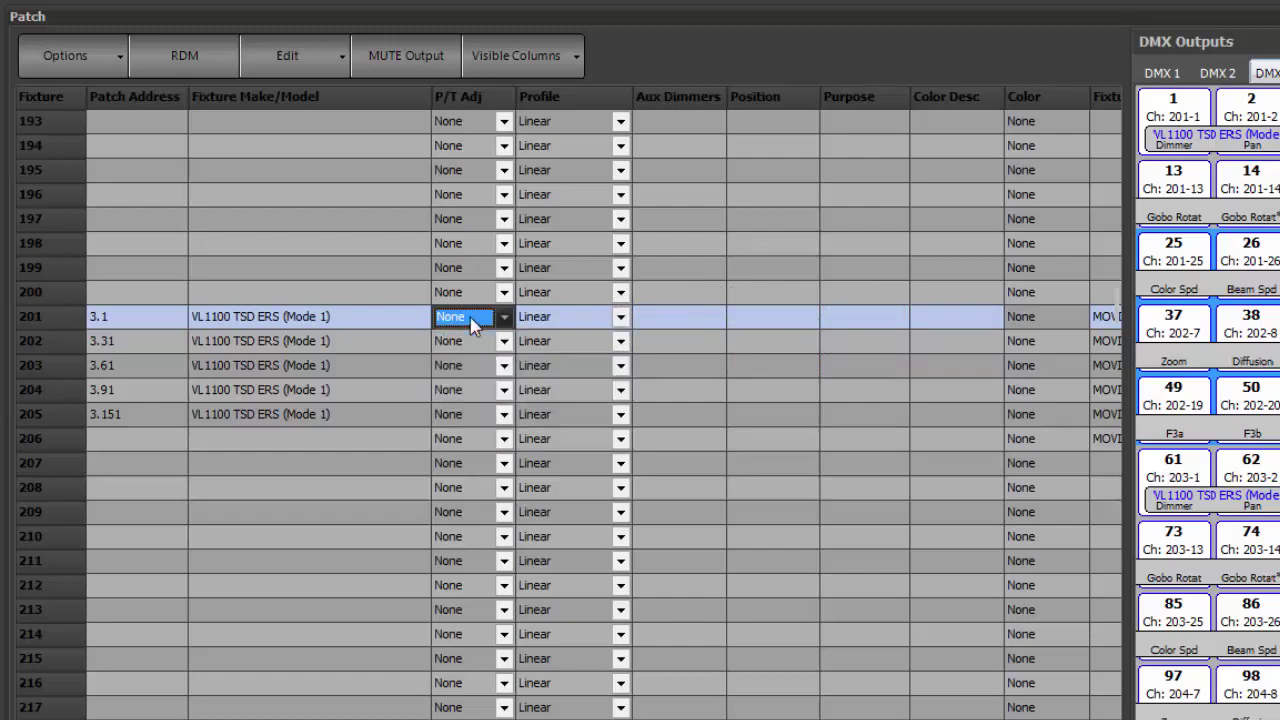
{"action": "left_click", "coordinate": [354, 320]}
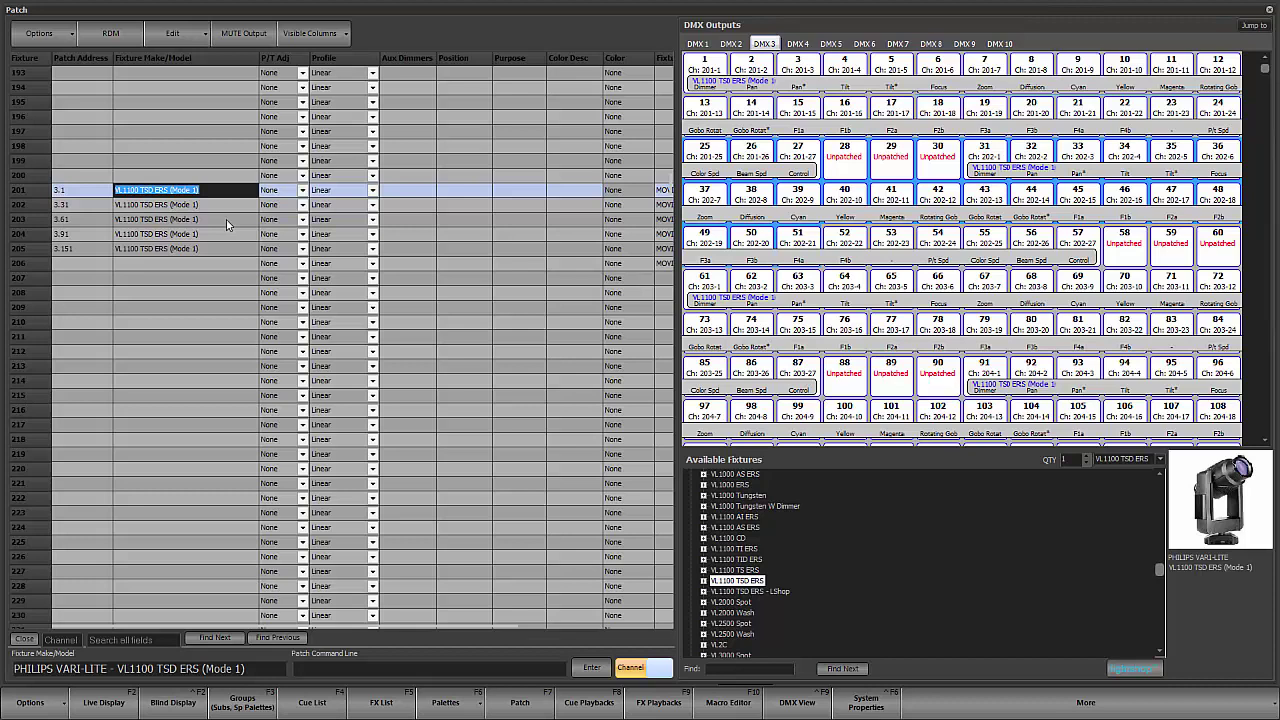
Set fixture 205's Patch Address back to 3.121
{"action": "left_click", "coordinate": [90, 252]}
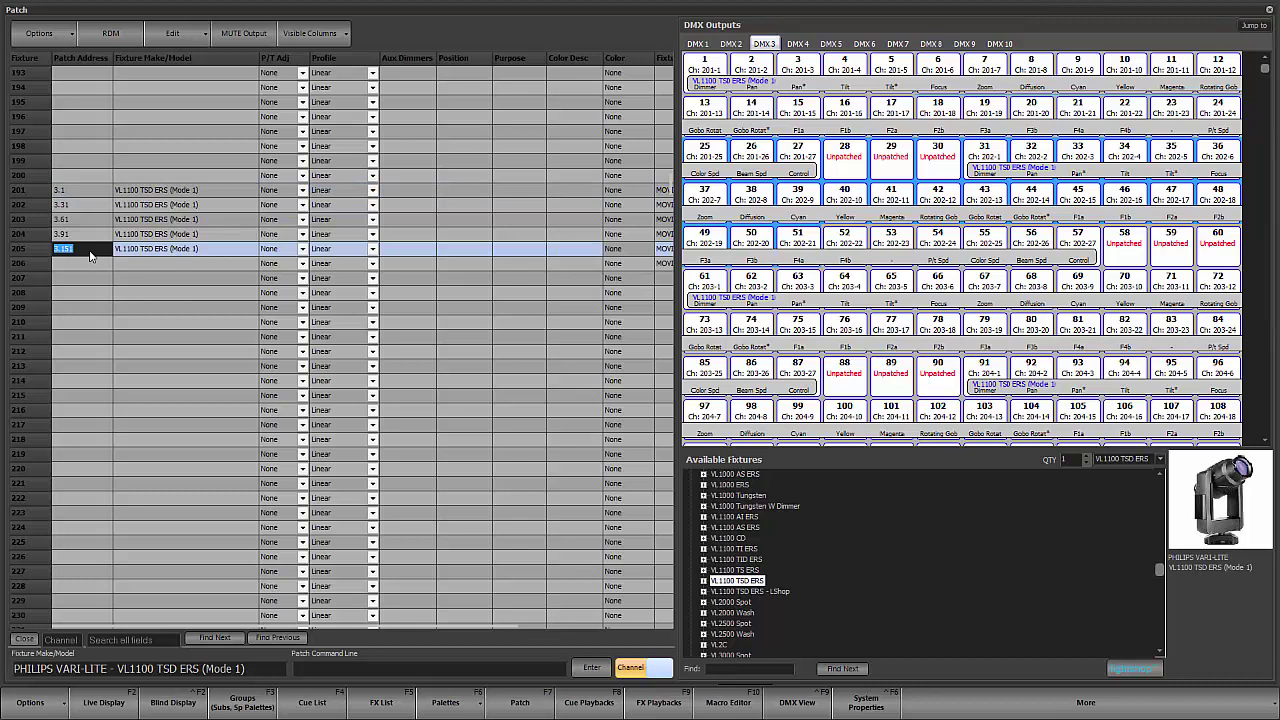
{"action": "type", "text": "3.121"}
{"action": "key", "text": "Return"}
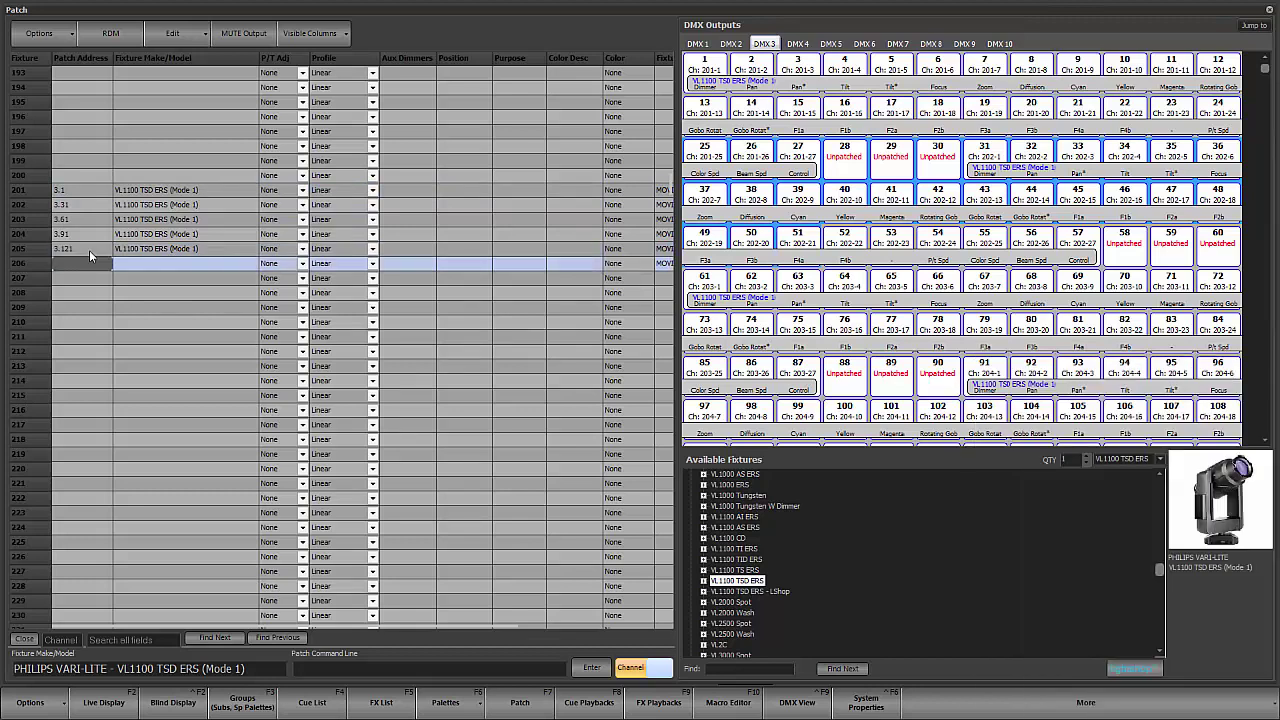
Exit Patch saving the changes, then select fixtures 201–205 in Live Display
{"action": "key", "text": "F1"}
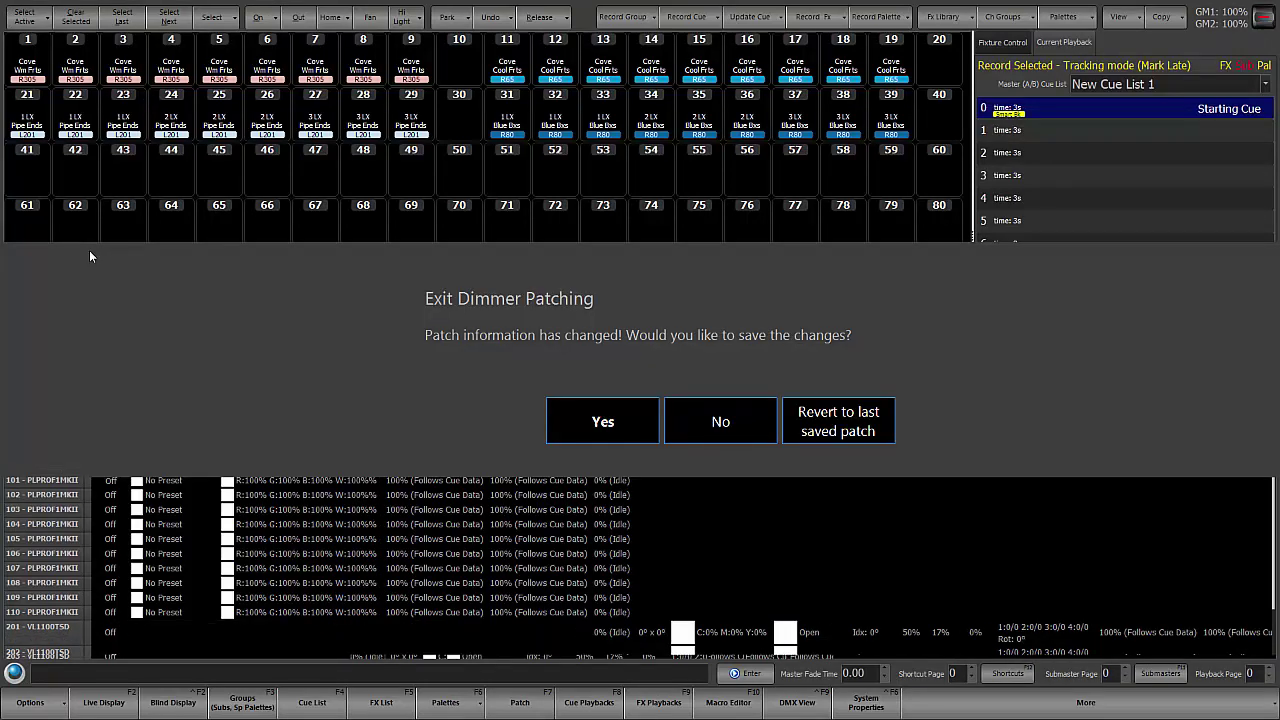
{"action": "key", "text": "Return"}
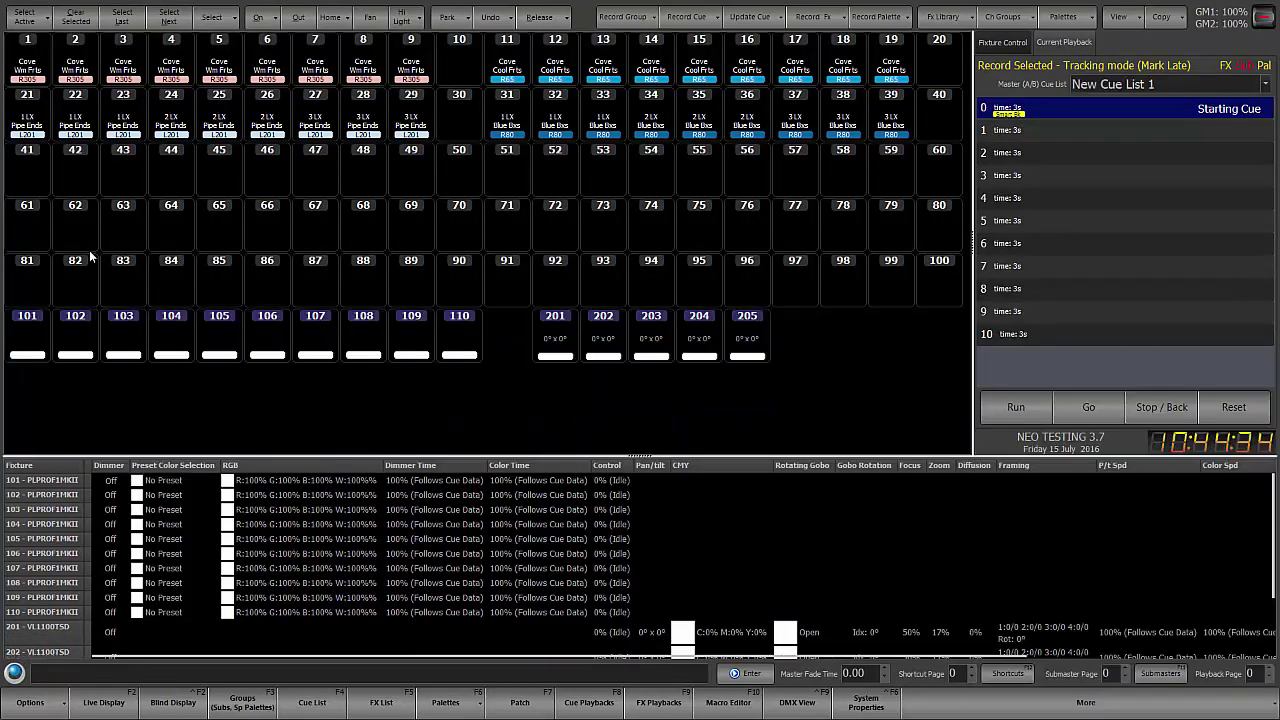
{"action": "left_click_drag", "start_coordinate": [561, 339], "coordinate": [752, 332]}
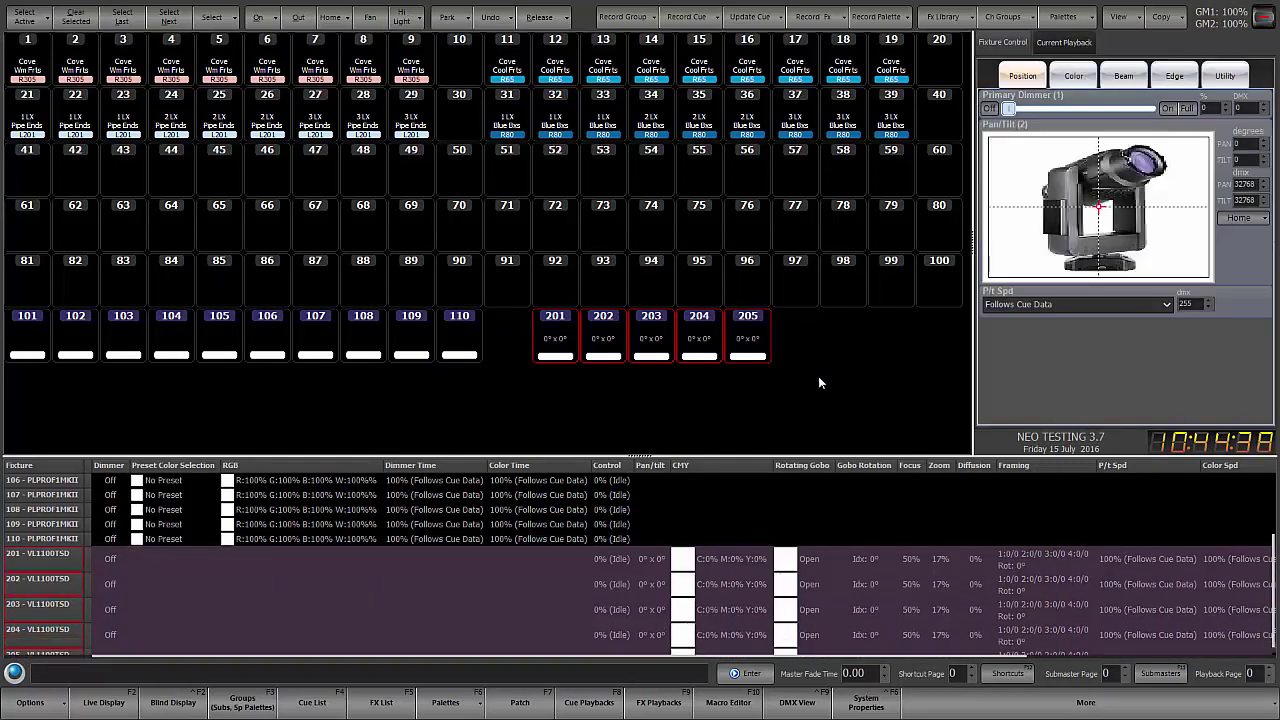